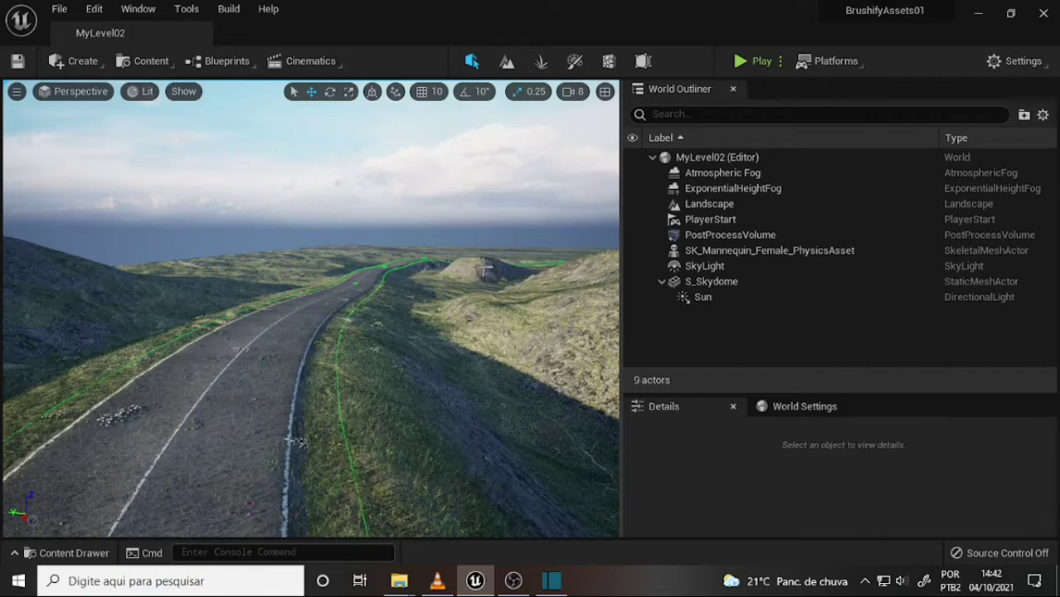
Fly the viewport camera along the painted road and over the grassy slopes to inspect it.
mouse_move(502, 257)
right_mouse_down()
mouse_move(502, 278)
mouse_move(564, 282)
mouse_move(506, 241)
right_mouse_up()
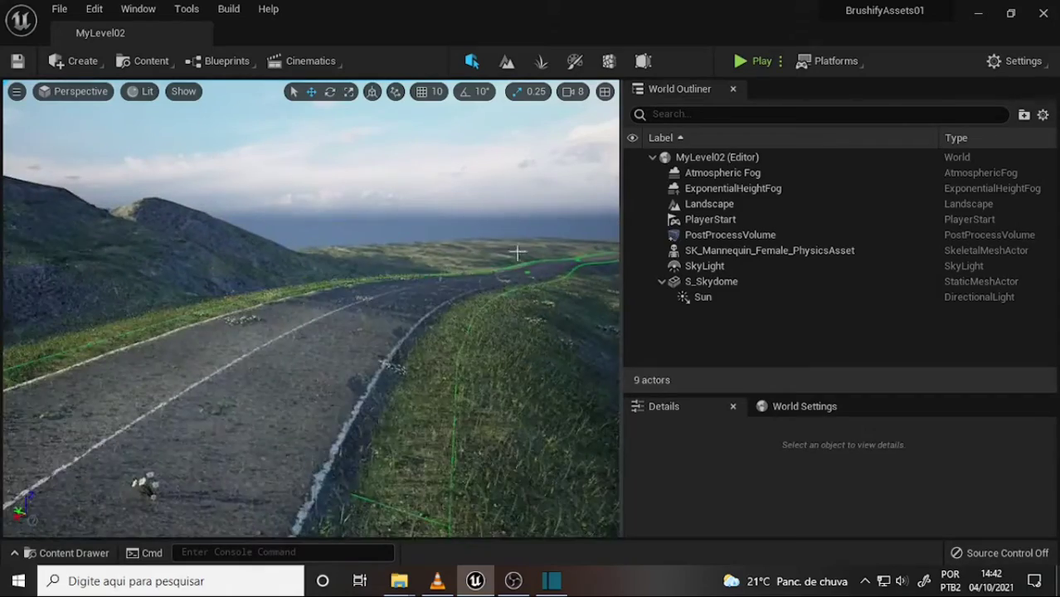
mouse_move(330, 350)
right_mouse_down()
mouse_move(390, 350)
mouse_move(266, 352)
right_mouse_up()
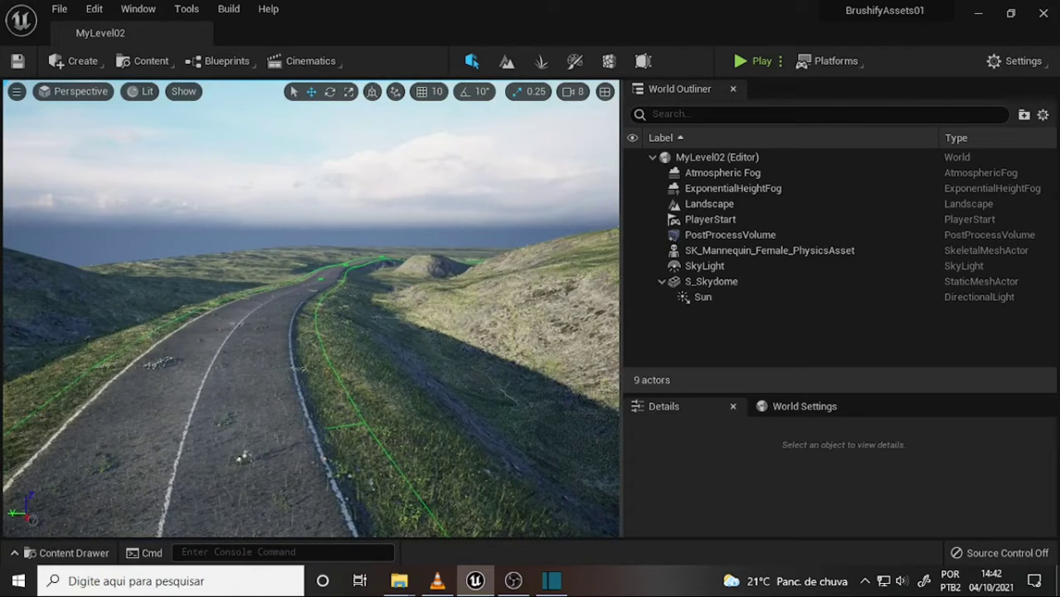
right_click_drag(330, 350, 390, 350)
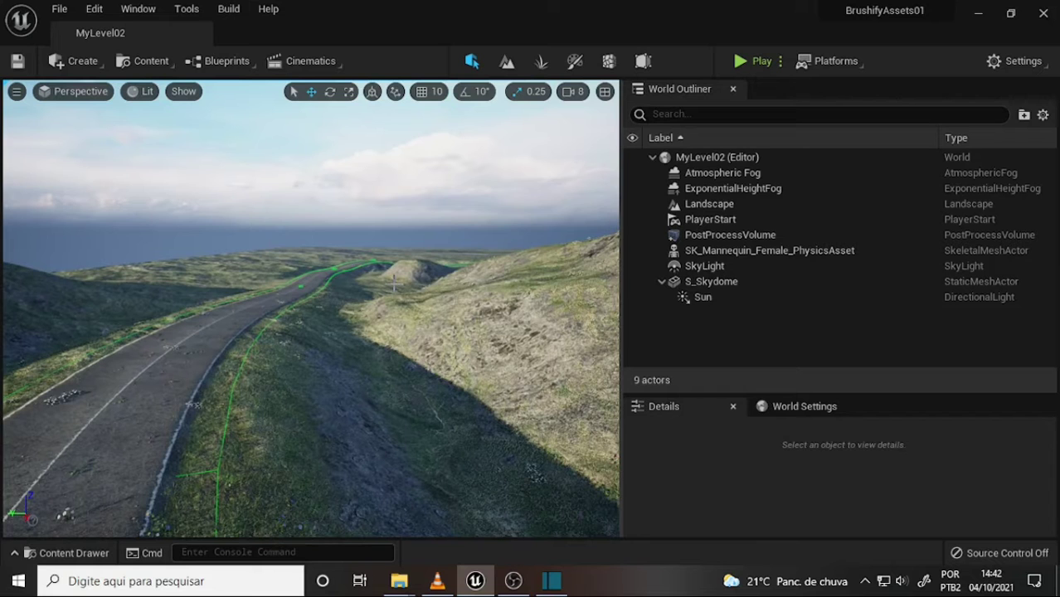
mouse_move(395, 286)
right_mouse_down()
mouse_move(409, 287)
mouse_move(357, 292)
mouse_move(399, 292)
mouse_move(390, 297)
right_mouse_up()
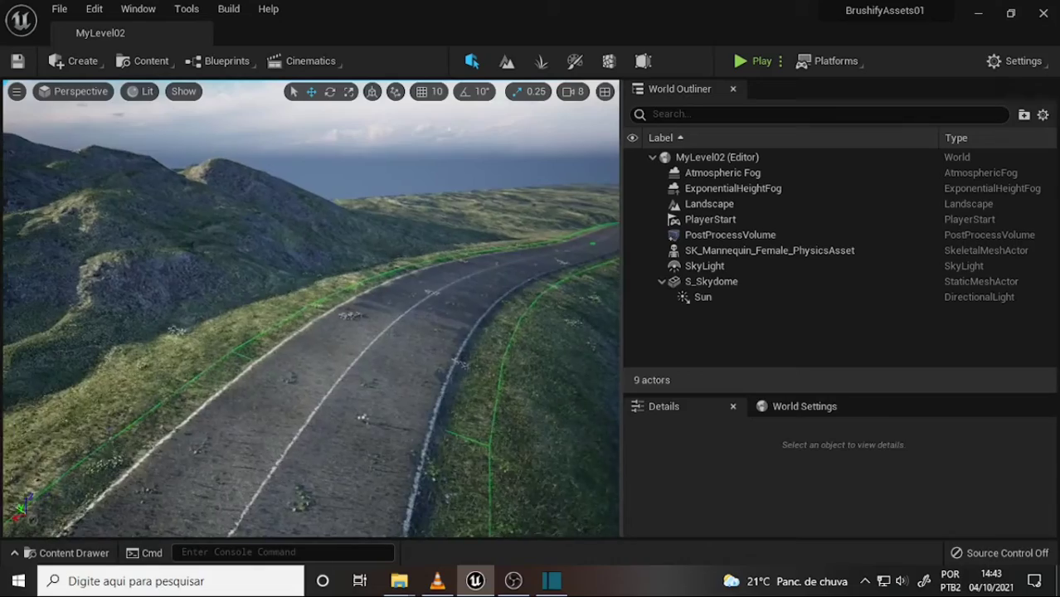
scroll(433, 292, "down", 5)
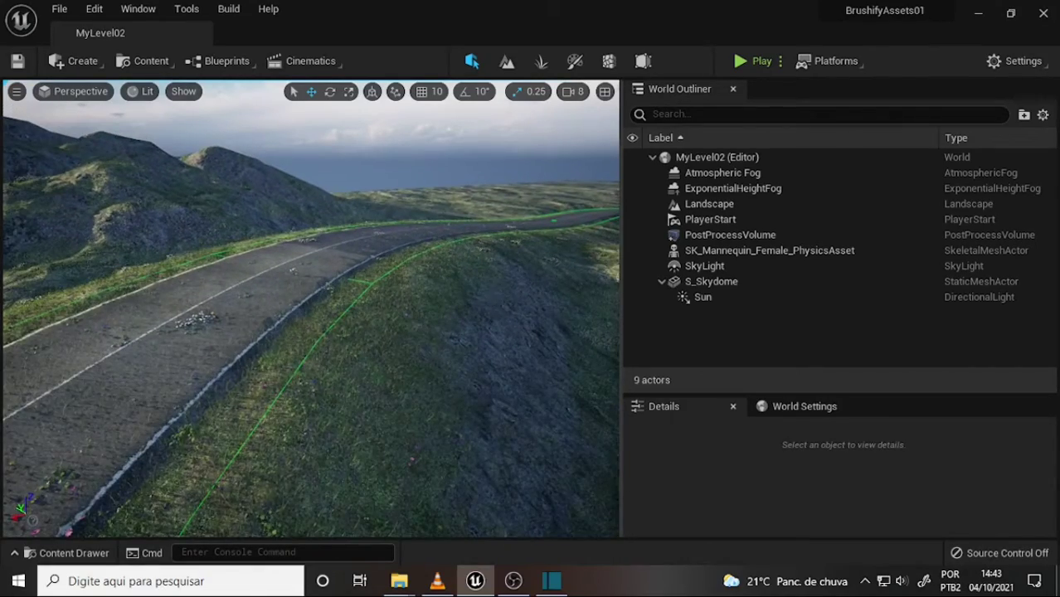
right_click_drag(390, 297, 332, 299)
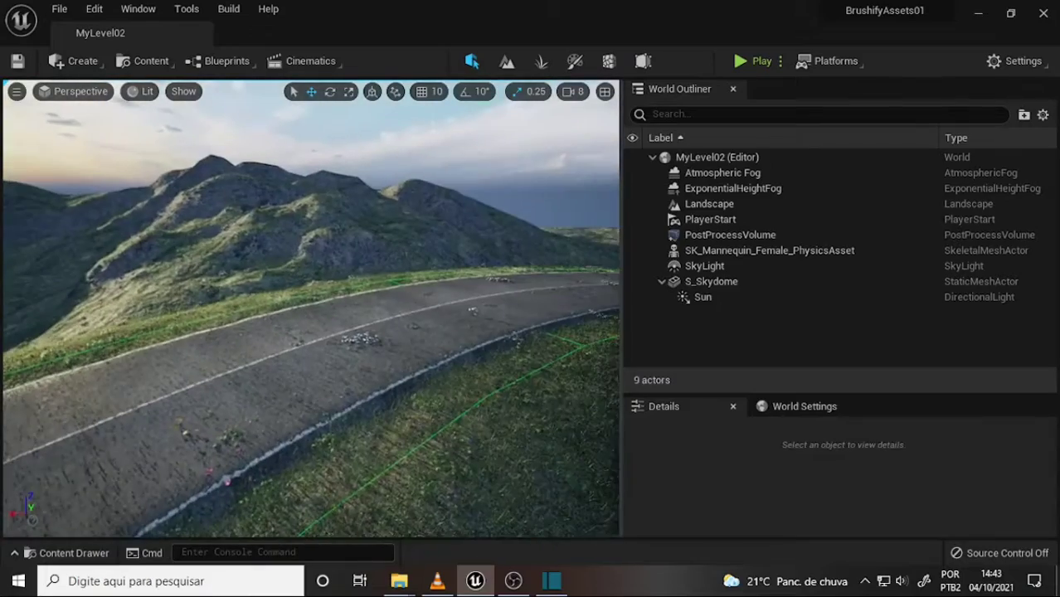
mouse_move(411, 349)
right_mouse_down()
mouse_move(411, 365)
mouse_move(432, 336)
right_mouse_up()
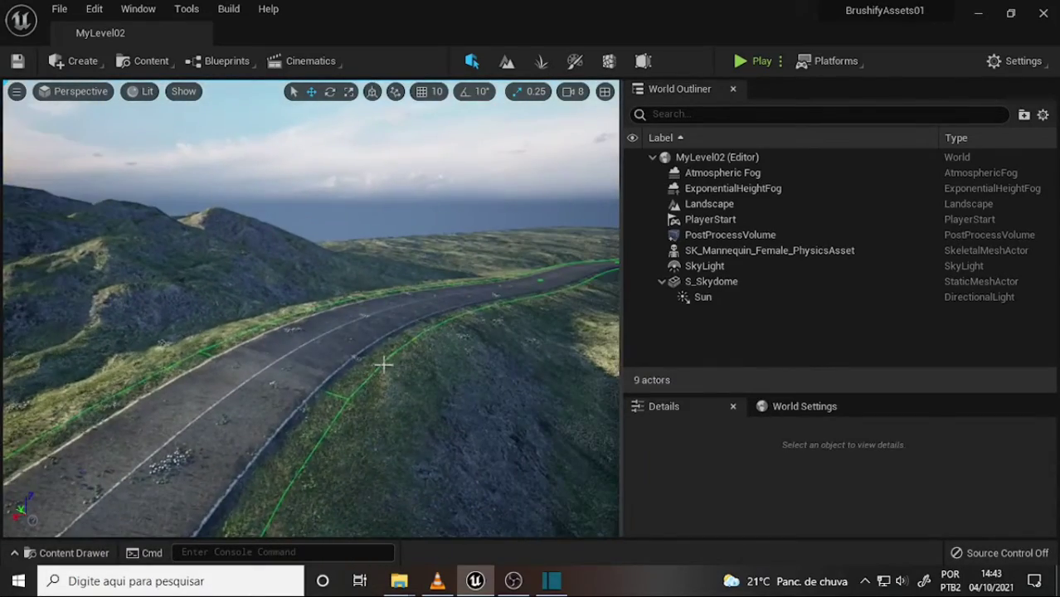
mouse_move(384, 366)
right_mouse_down()
mouse_move(381, 353)
mouse_move(382, 365)
right_mouse_up()
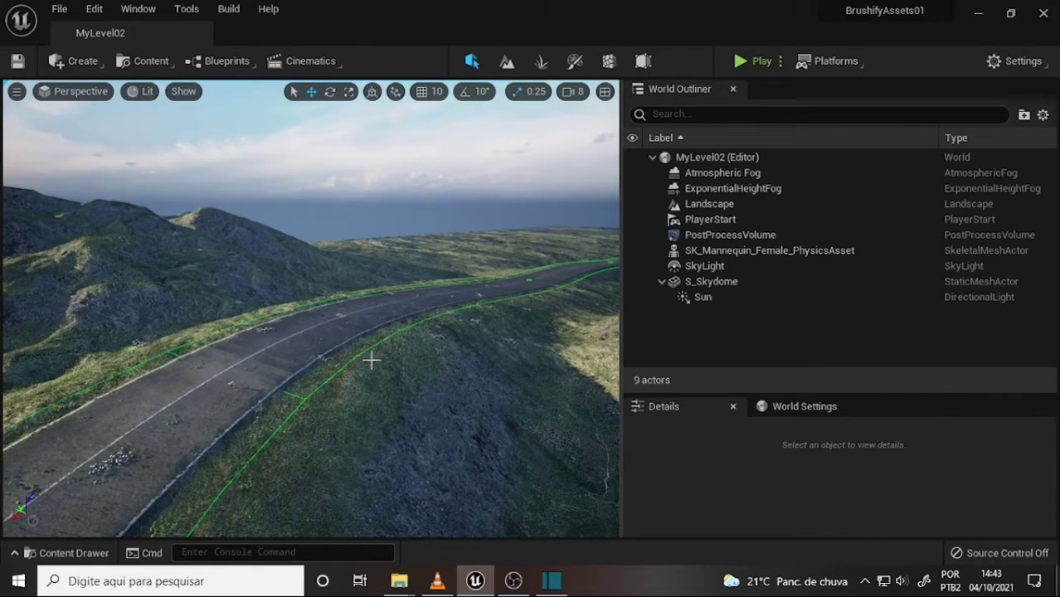
right_click_drag(410, 346, 409, 346)
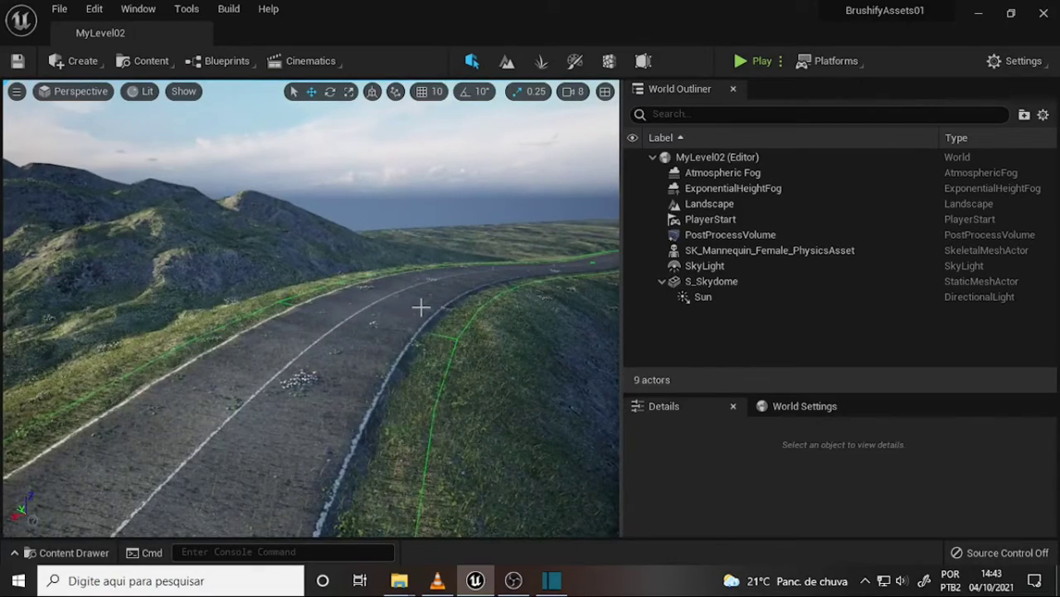
right_click_drag(420, 308, 424, 308)
mouse_move(373, 350)
right_mouse_down()
mouse_move(390, 347)
mouse_move(365, 356)
right_mouse_up()
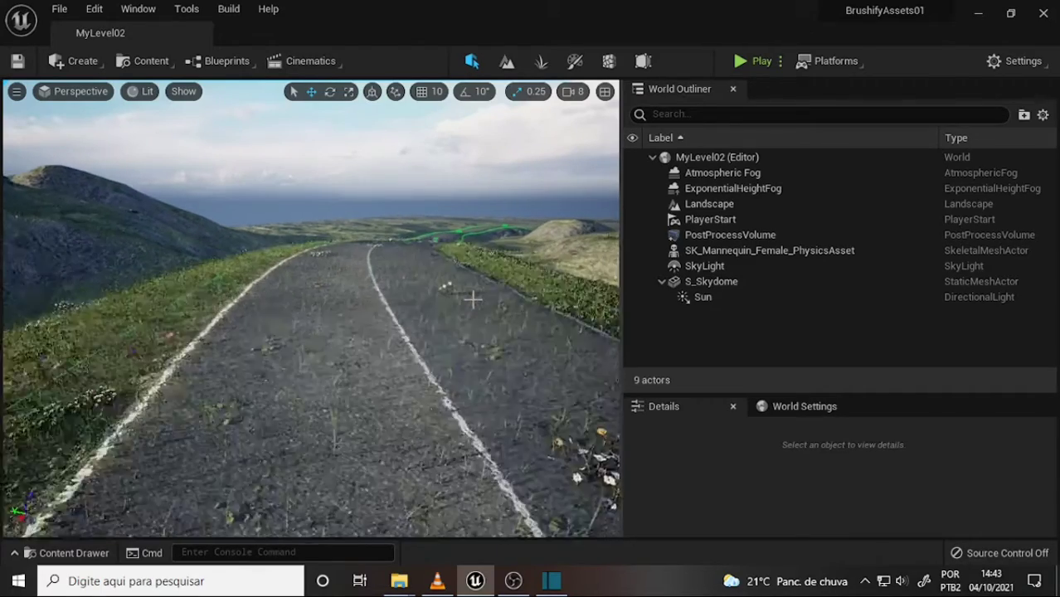
mouse_move(521, 346)
right_mouse_down()
mouse_move(343, 332)
mouse_move(353, 335)
right_mouse_up()
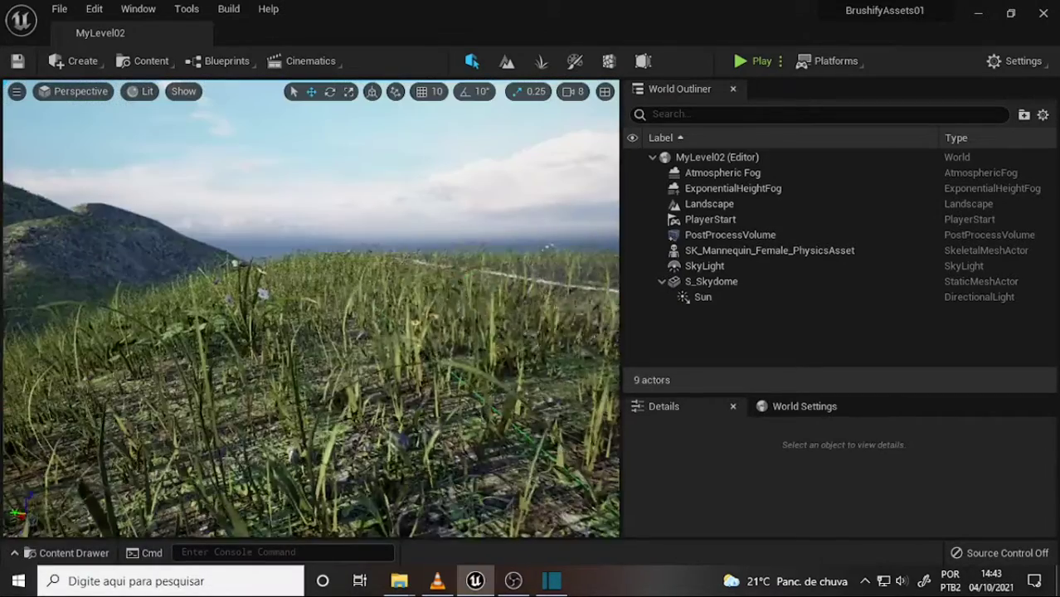
right_click_drag(354, 321, 355, 321)
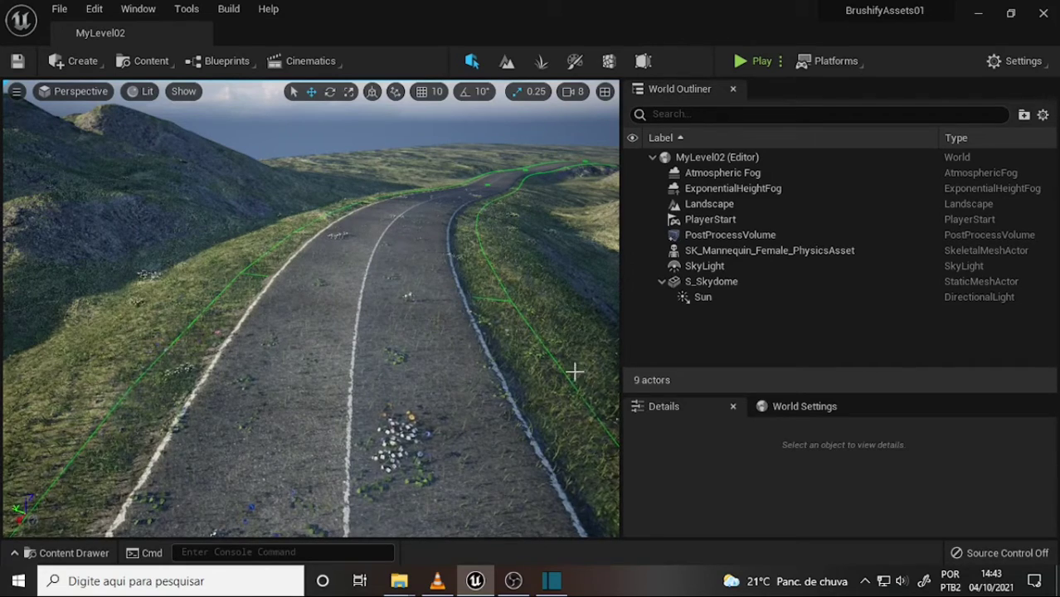
right_click_drag(412, 210, 406, 246)
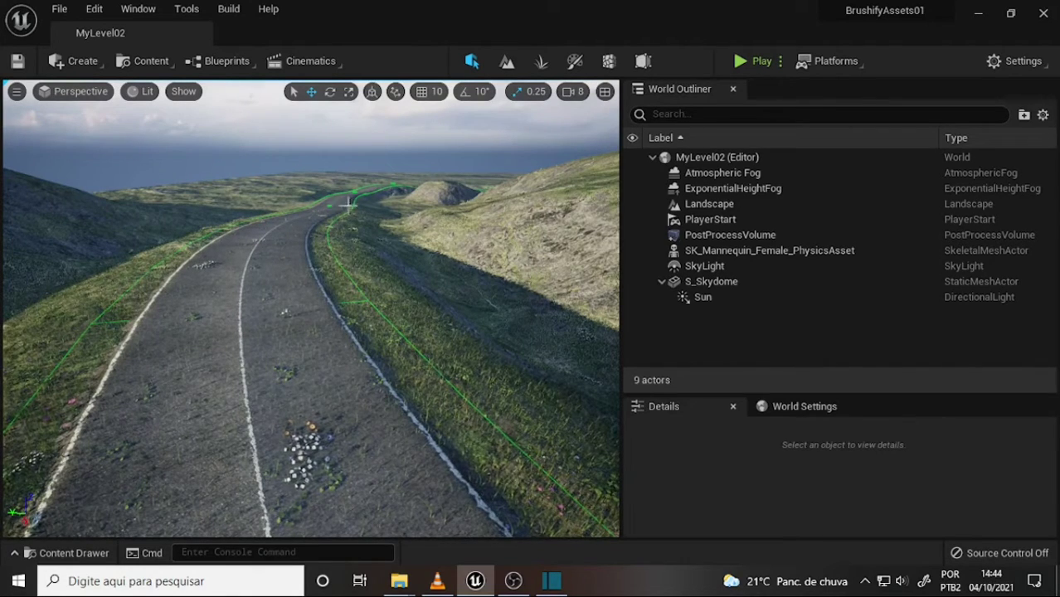
mouse_move(431, 175)
right_mouse_down()
mouse_move(390, 162)
mouse_move(415, 166)
mouse_move(443, 219)
right_mouse_up()
Bring up the tutorial in VLC, play it briefly and pause at 08:49.
left_click(437, 581)
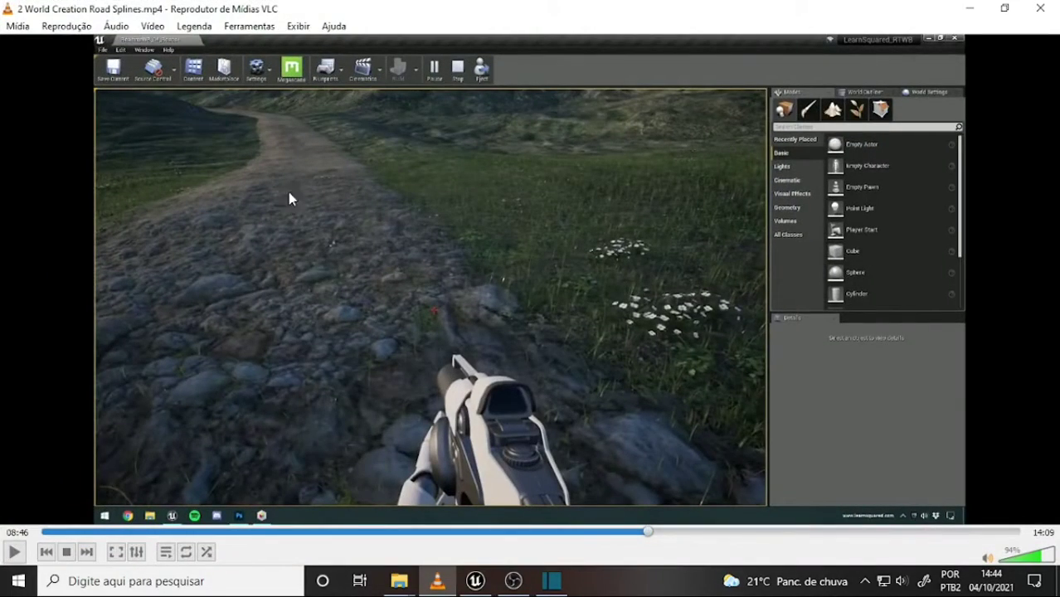
left_click(15, 552)
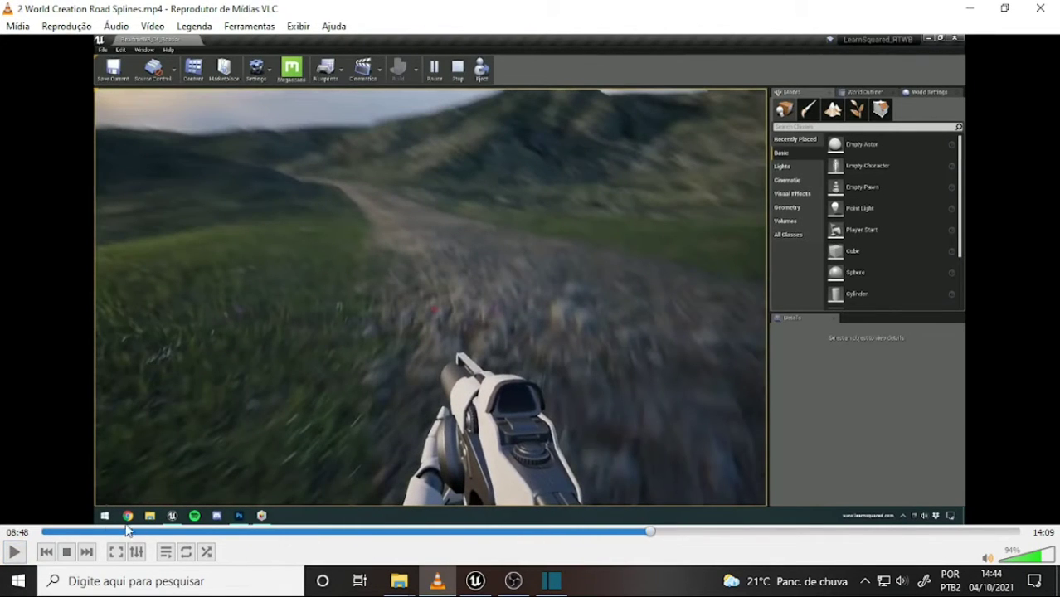
left_click(15, 553)
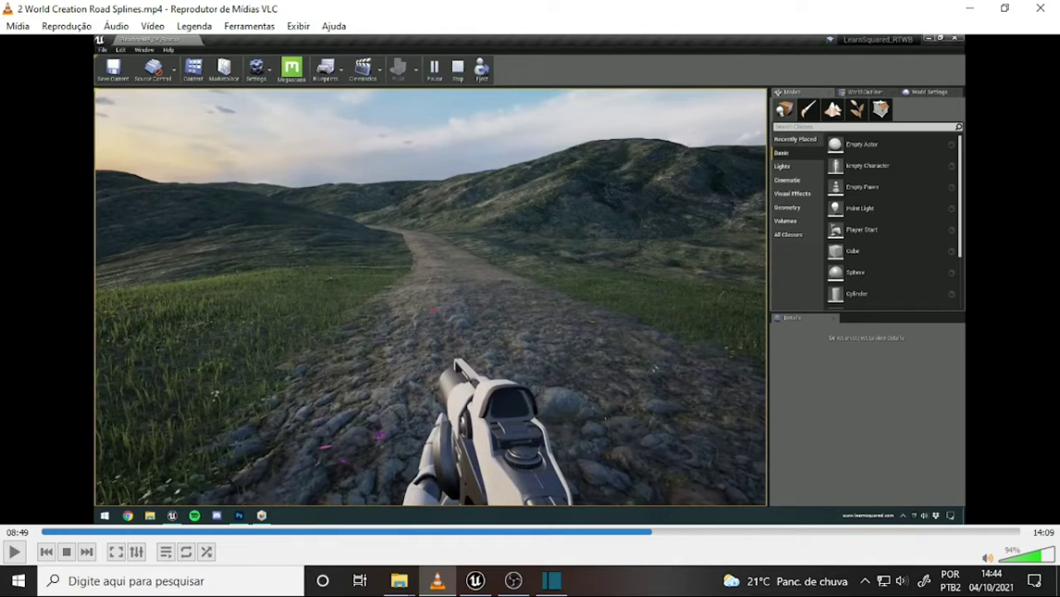
Play the tutorial a few more seconds, pause on the road spline view, then switch to OBS.
left_click(514, 581)
left_click(476, 580)
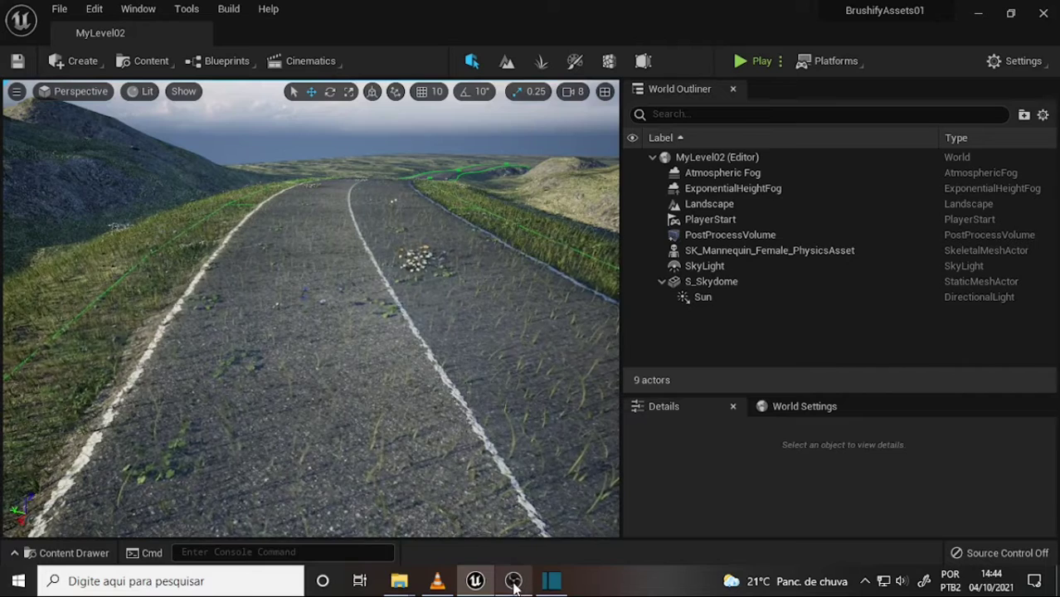
mouse_move(513, 581)
left_click(438, 580)
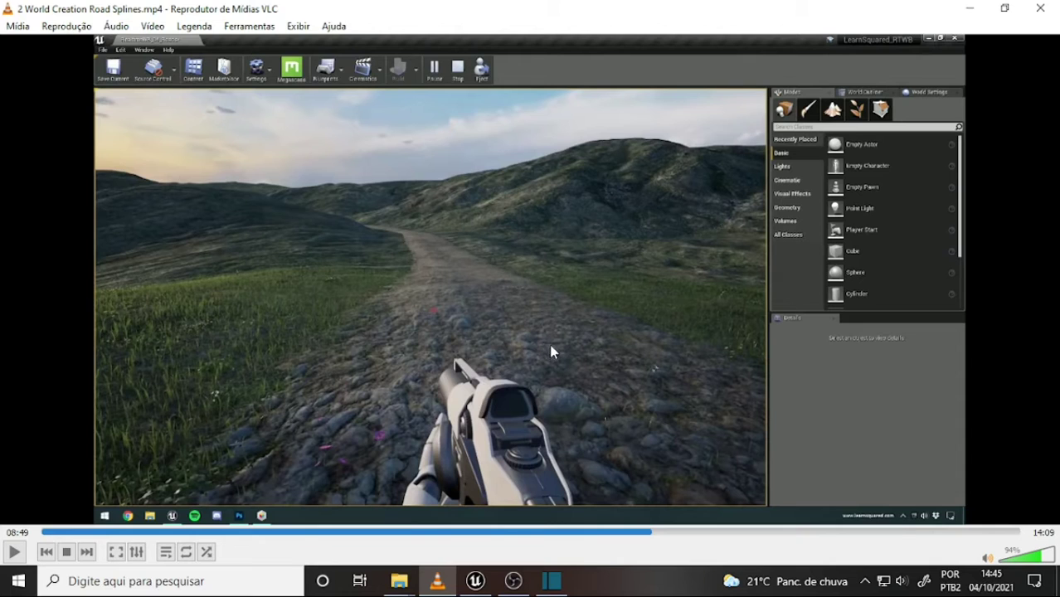
left_click(15, 553)
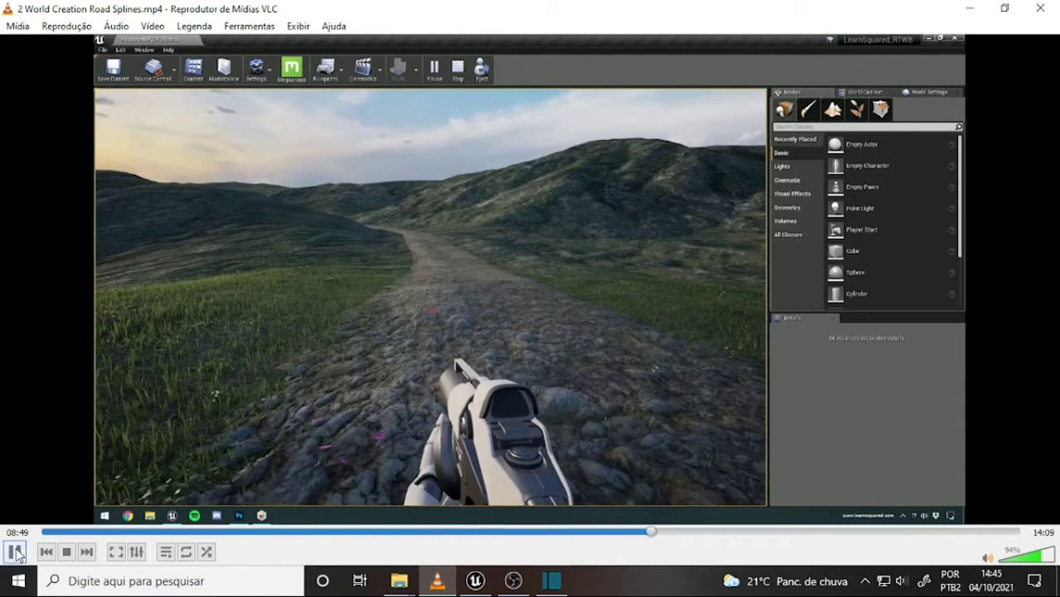
left_click(15, 553)
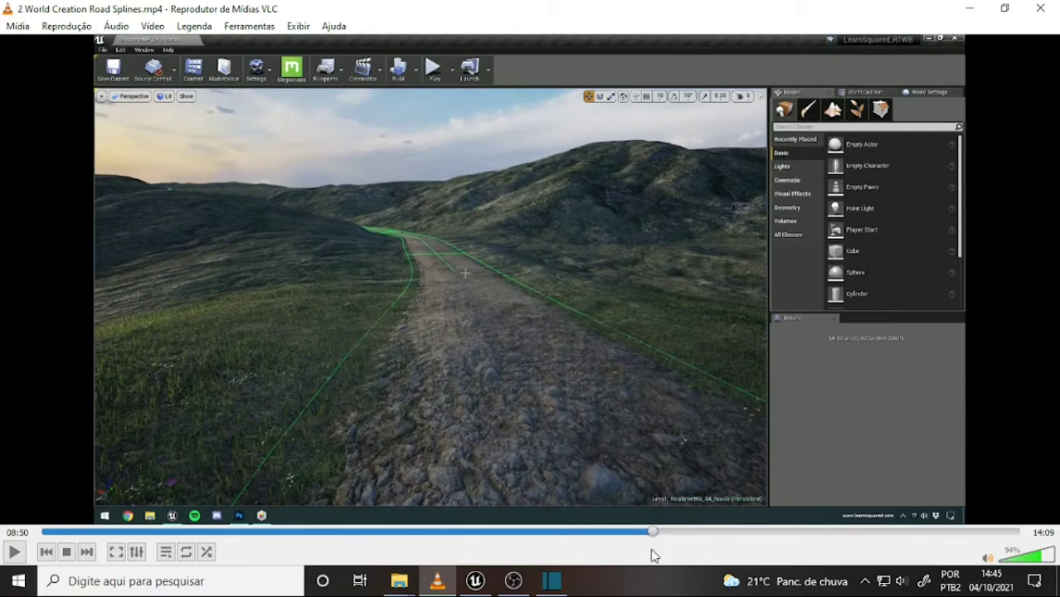
left_click(516, 583)
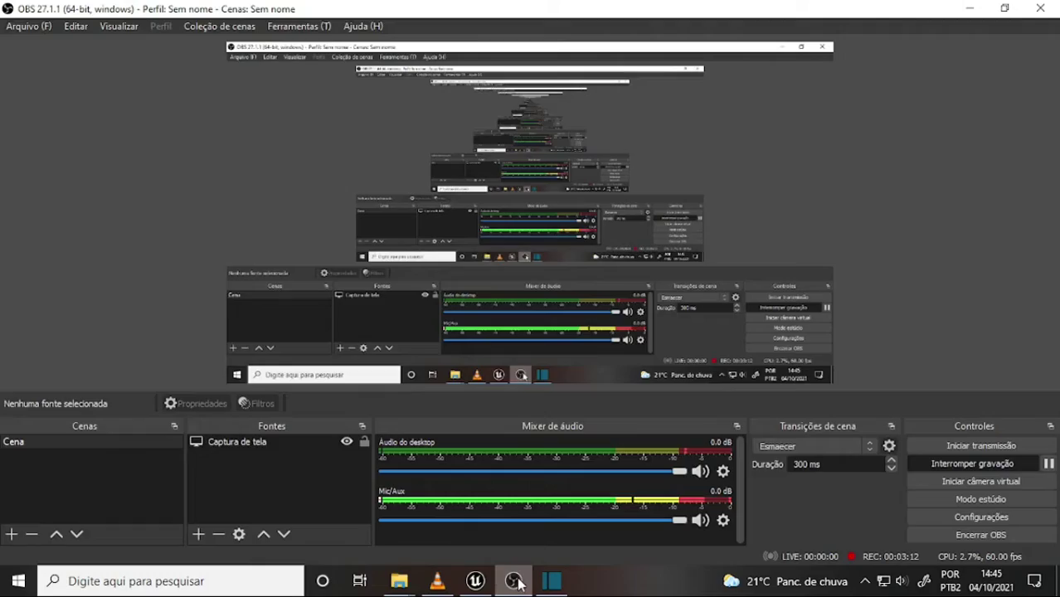
Return to the Unreal editor and fly forward along the road, turning slightly left.
left_click(476, 581)
left_click_drag(450, 350, 390, 216)
Select the Landscape, browse to its MI_Landscape material, and expand the Outliner to list all nine actors.
key("w")
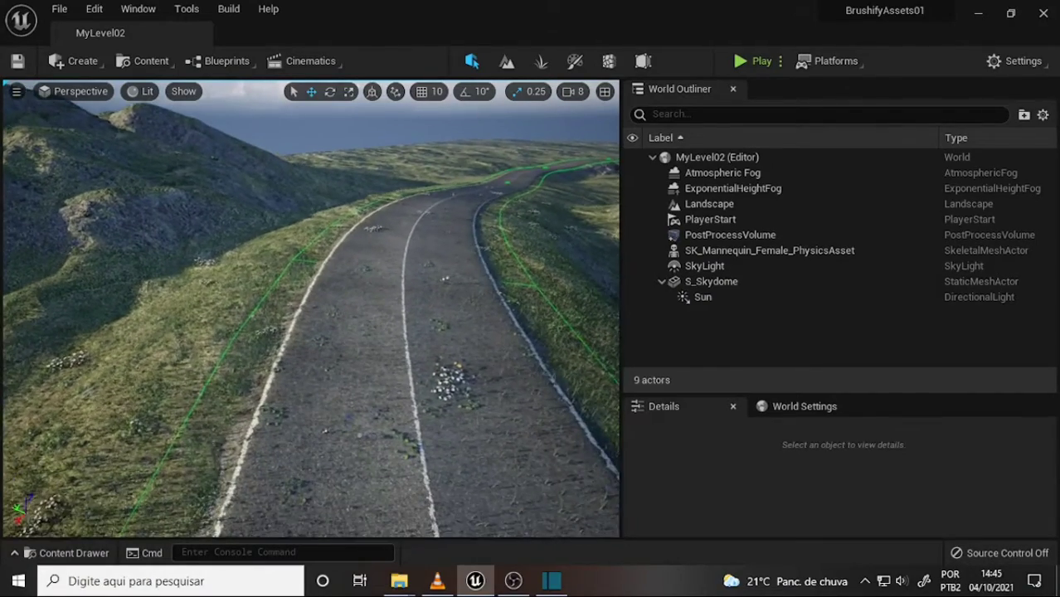
right_click_drag(310, 309, 282, 309)
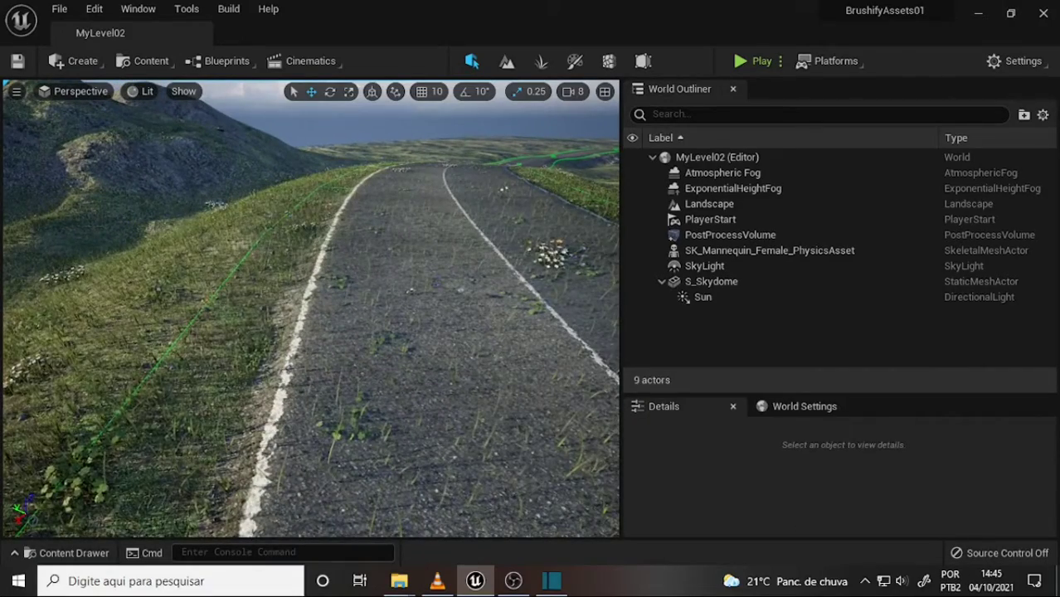
left_click(429, 285)
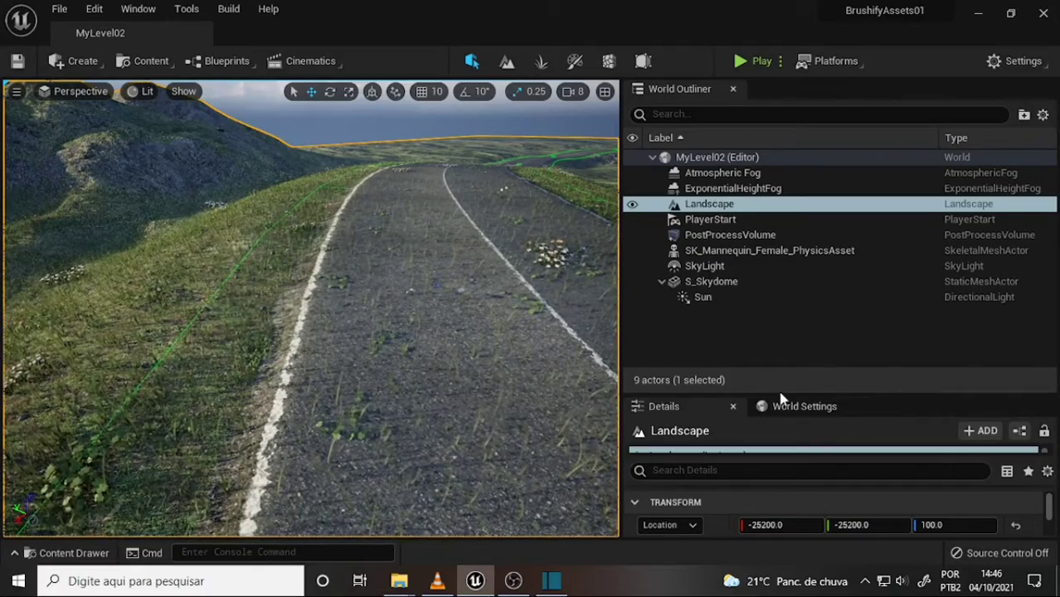
left_click_drag(781, 396, 797, 214)
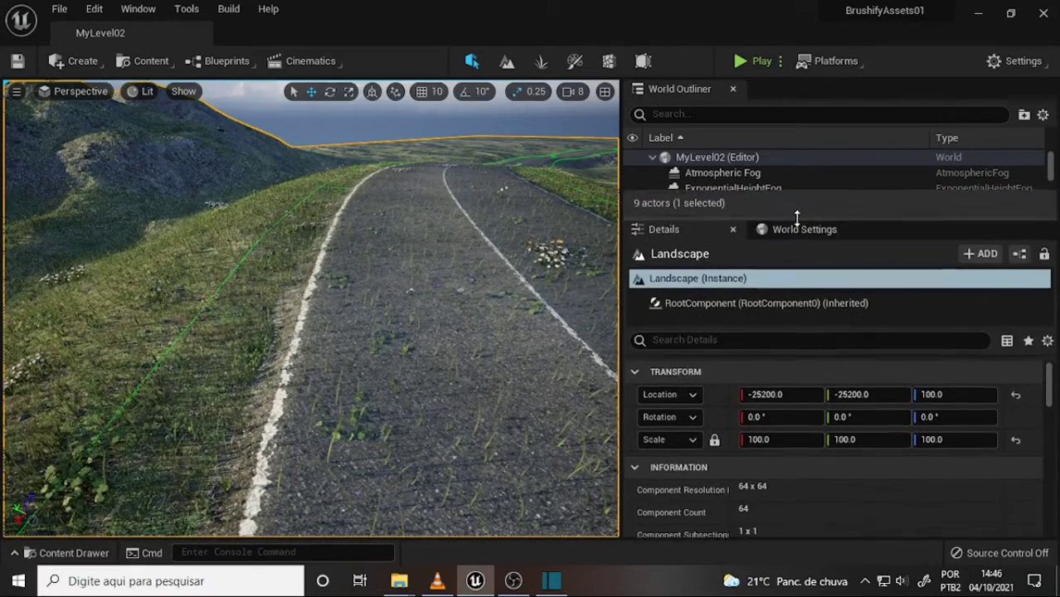
left_click_drag(1050, 383, 1052, 424)
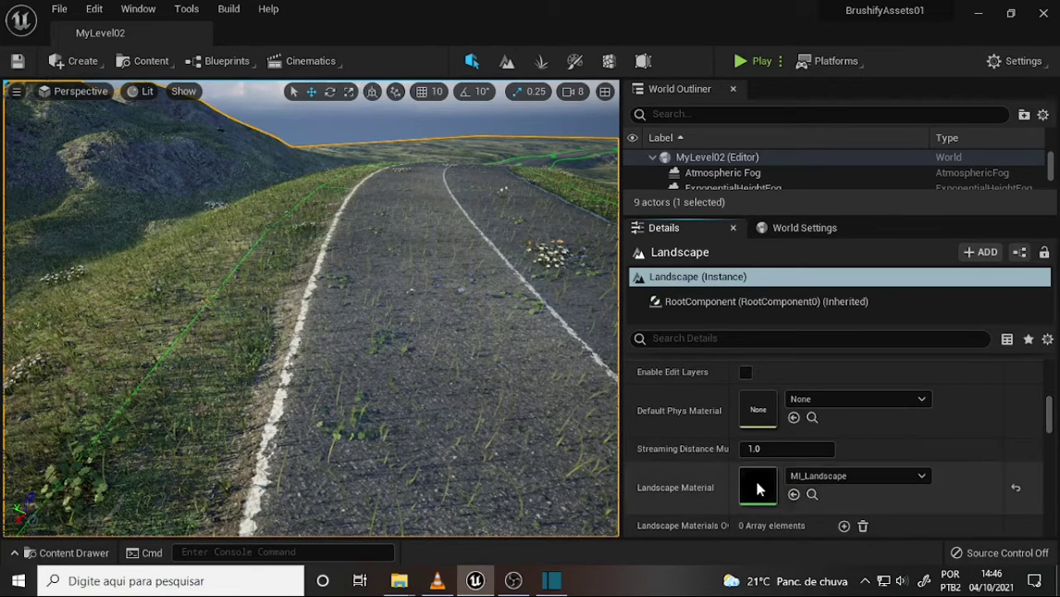
left_click(811, 495)
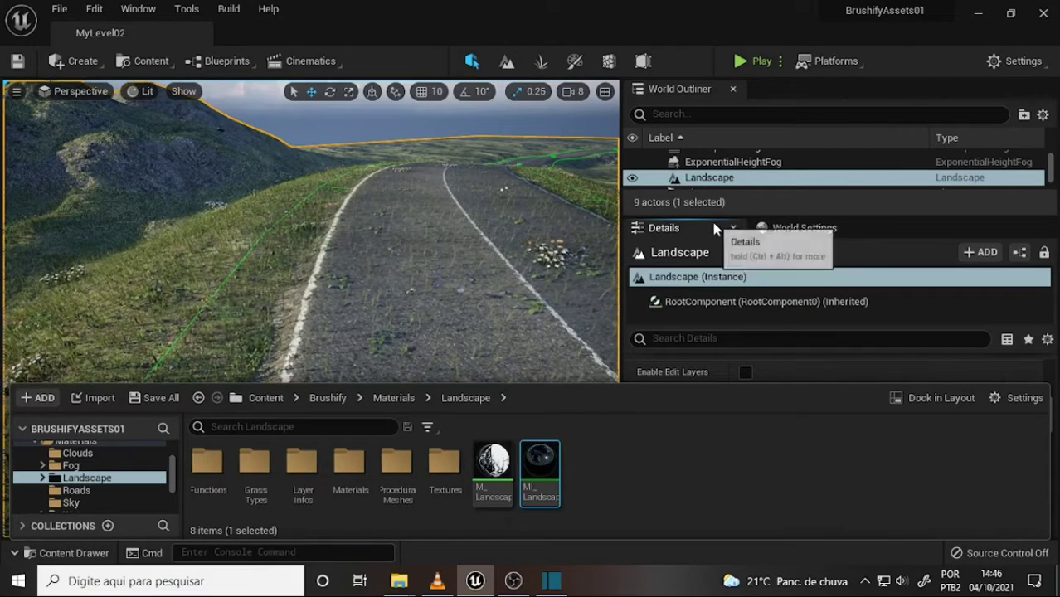
left_click_drag(714, 216, 713, 352)
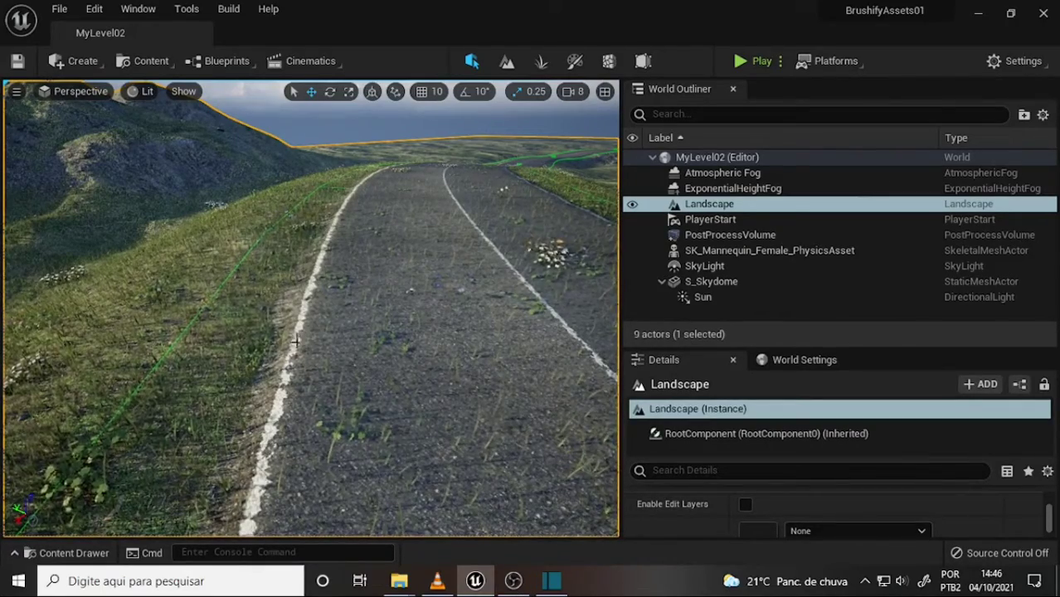
mouse_move(414, 304)
right_mouse_down()
mouse_move(365, 316)
mouse_move(469, 287)
right_mouse_up()
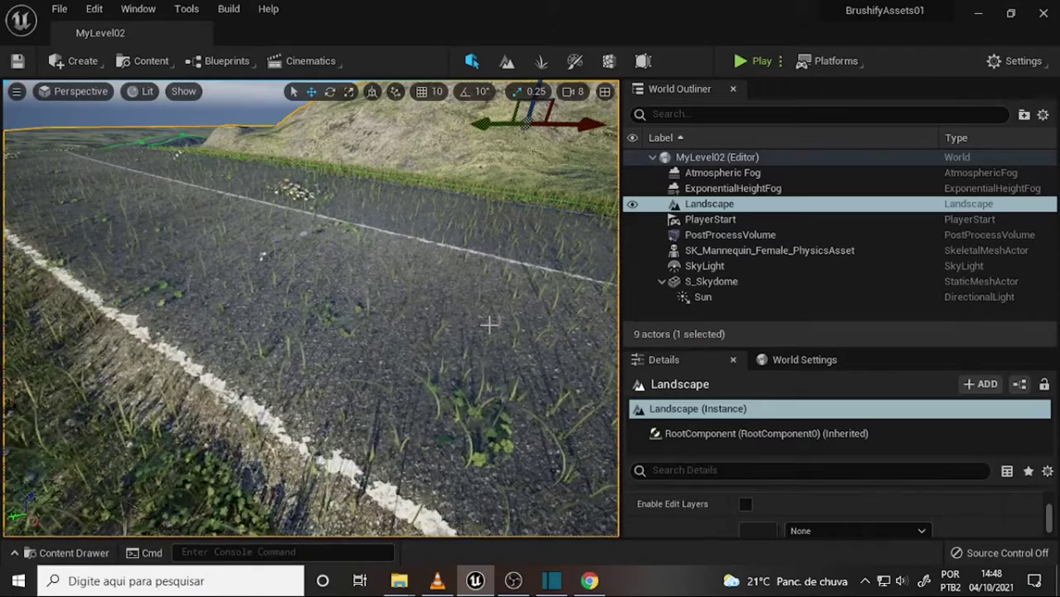
right_click_drag(311, 307, 316, 298)
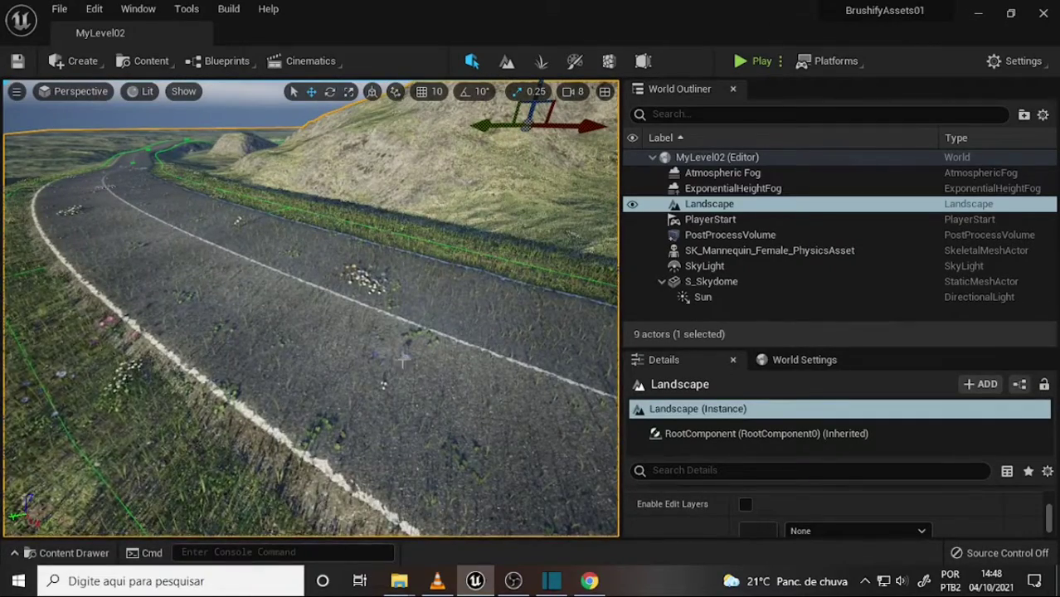
right_click_drag(397, 328, 524, 221)
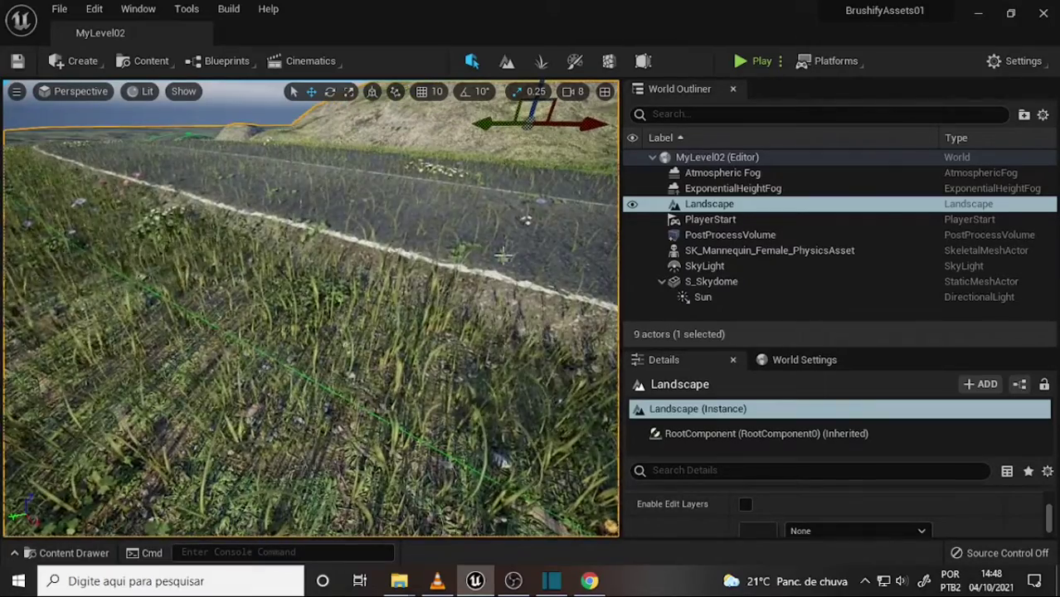
mouse_move(525, 221)
right_mouse_down()
mouse_move(441, 257)
mouse_move(444, 398)
right_mouse_up()
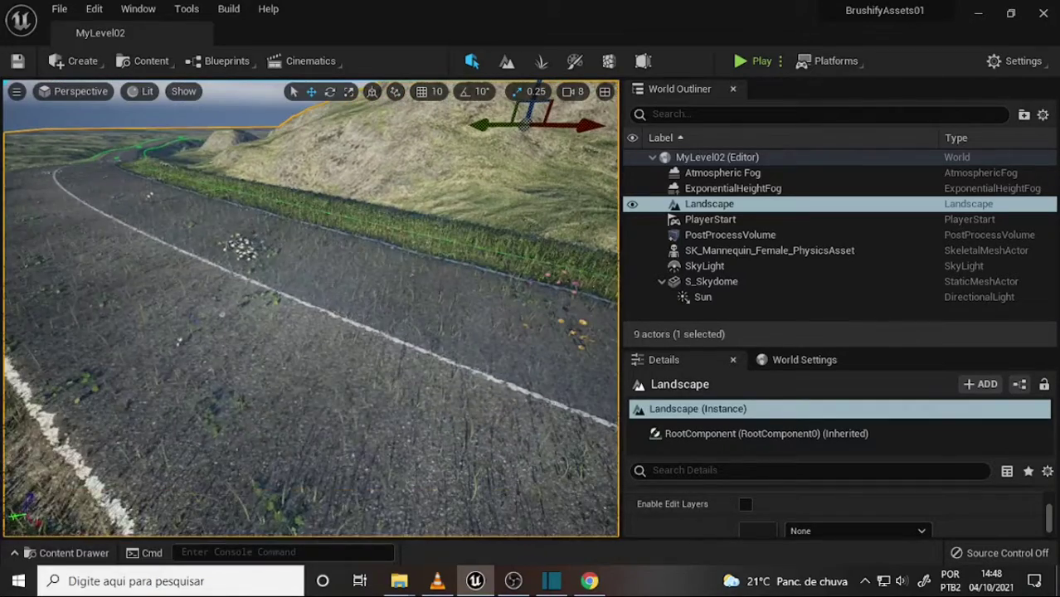
left_click(438, 580)
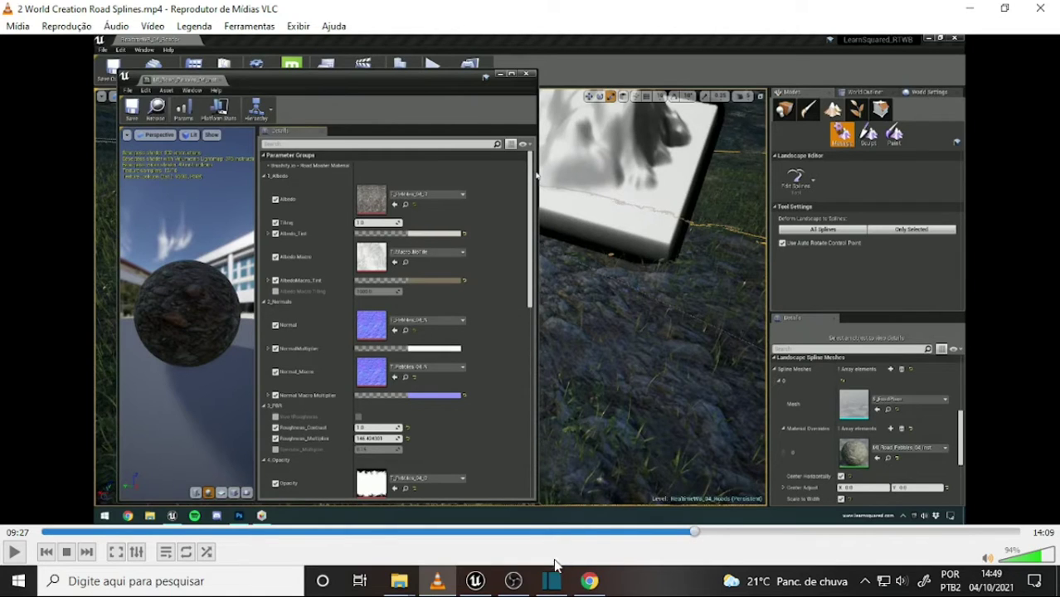
left_click(514, 583)
left_click(476, 581)
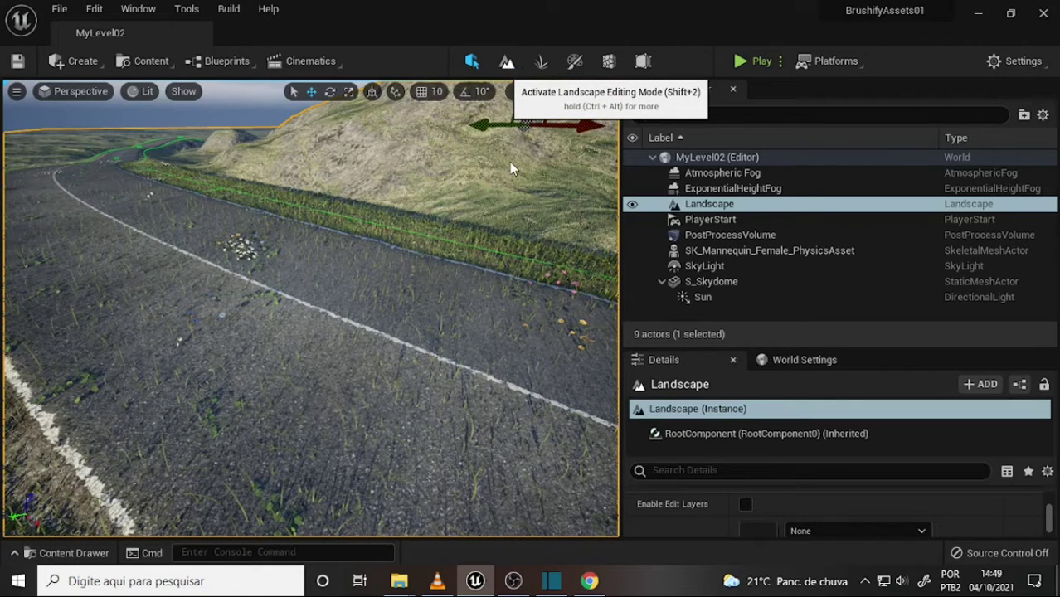
Switch to Landscape mode with Shift+2 and activate the Splines tool under Manage.
key("shift+2")
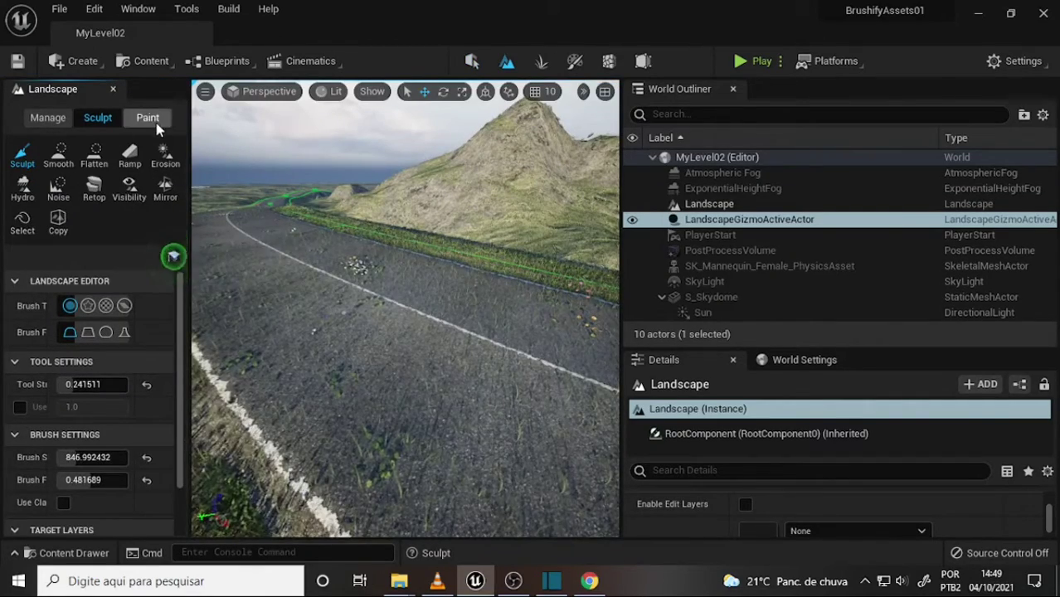
left_click(46, 119)
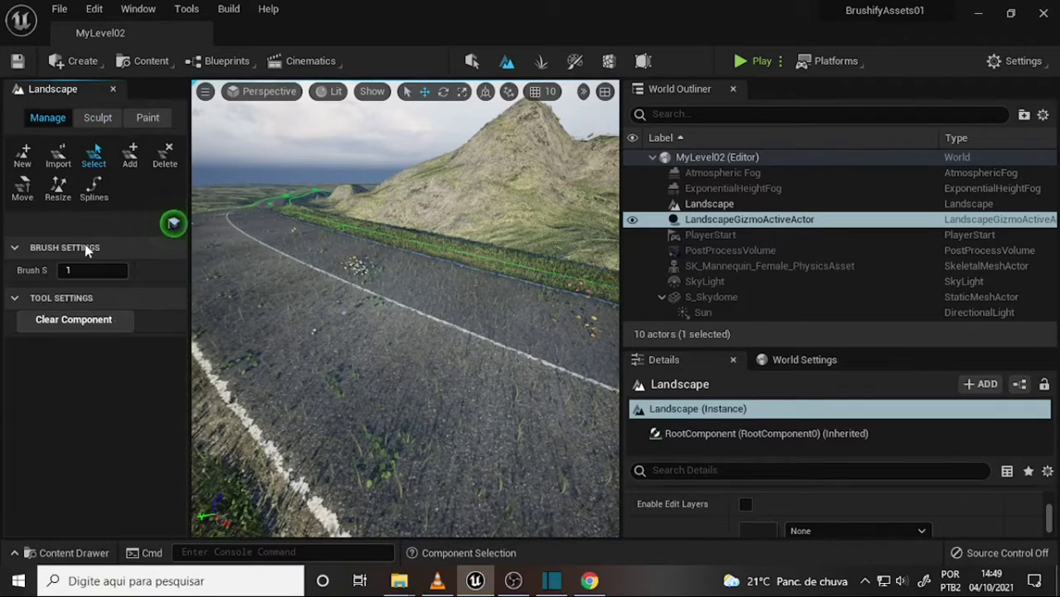
left_click(93, 187)
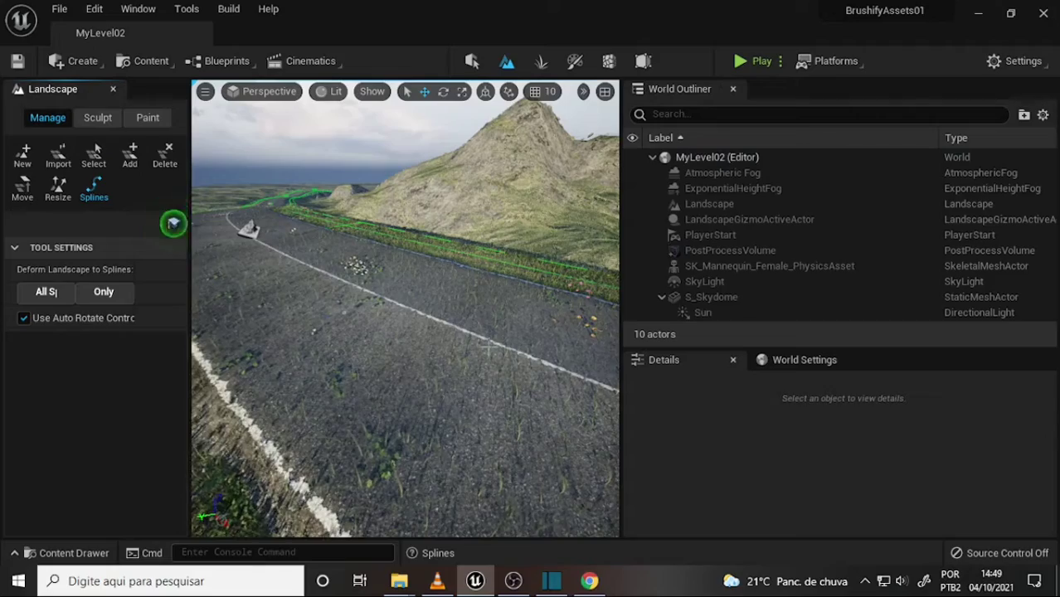
Select a road spline control point and enlarge the Details panel to browse its settings.
left_click(172, 223)
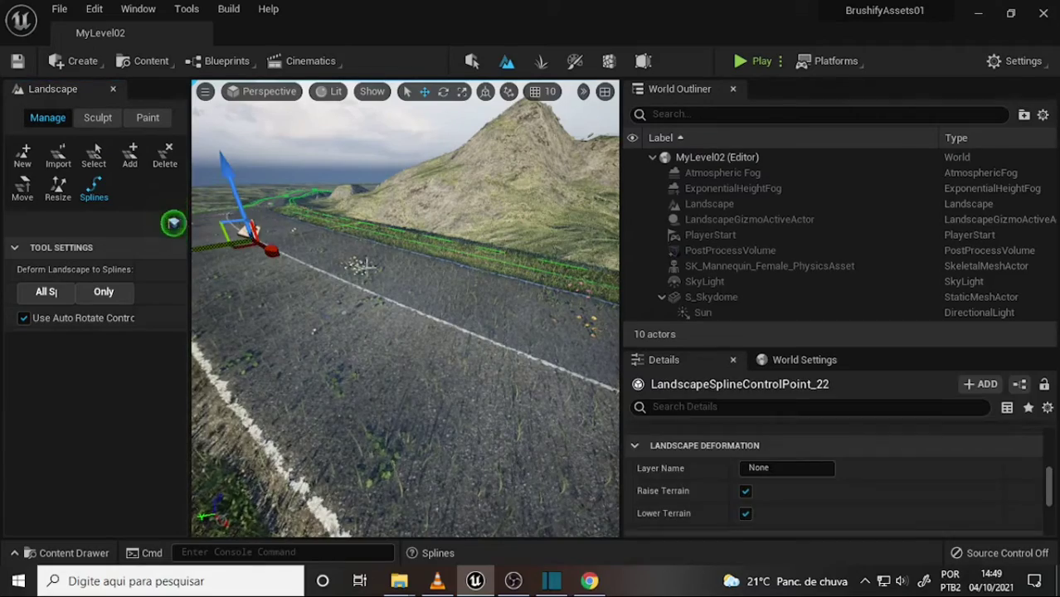
key("Left")
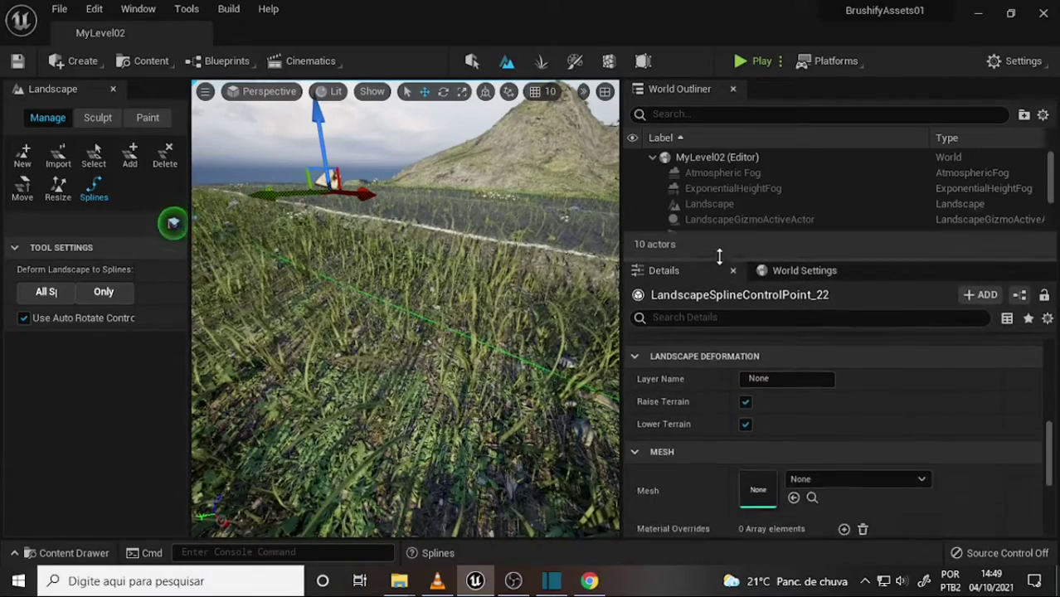
left_click_drag(722, 349, 722, 166)
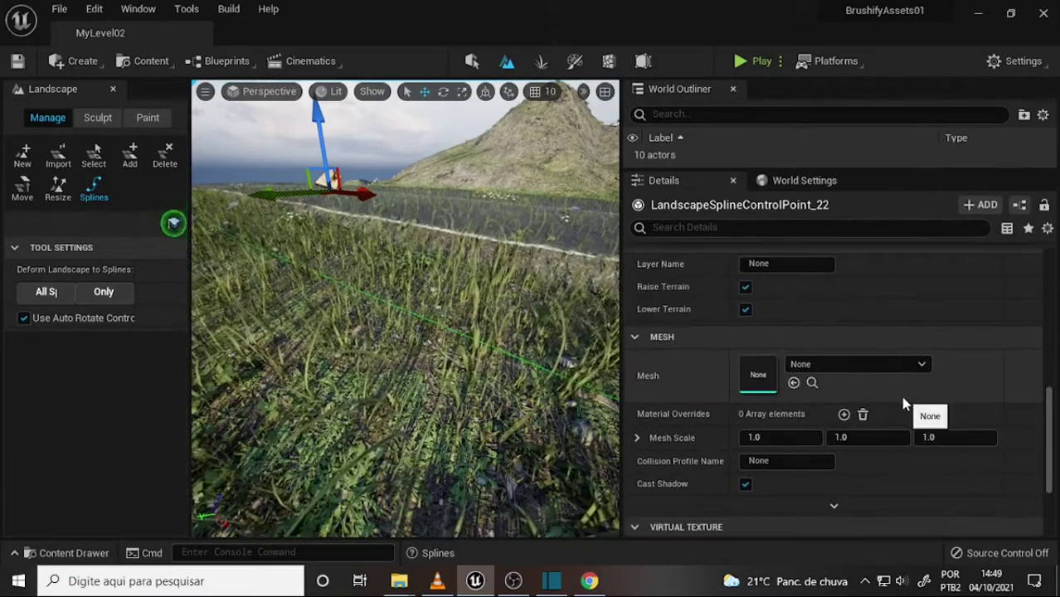
scroll(904, 404, "down", 2)
scroll(905, 404, "down", 2)
scroll(904, 404, "up", 2)
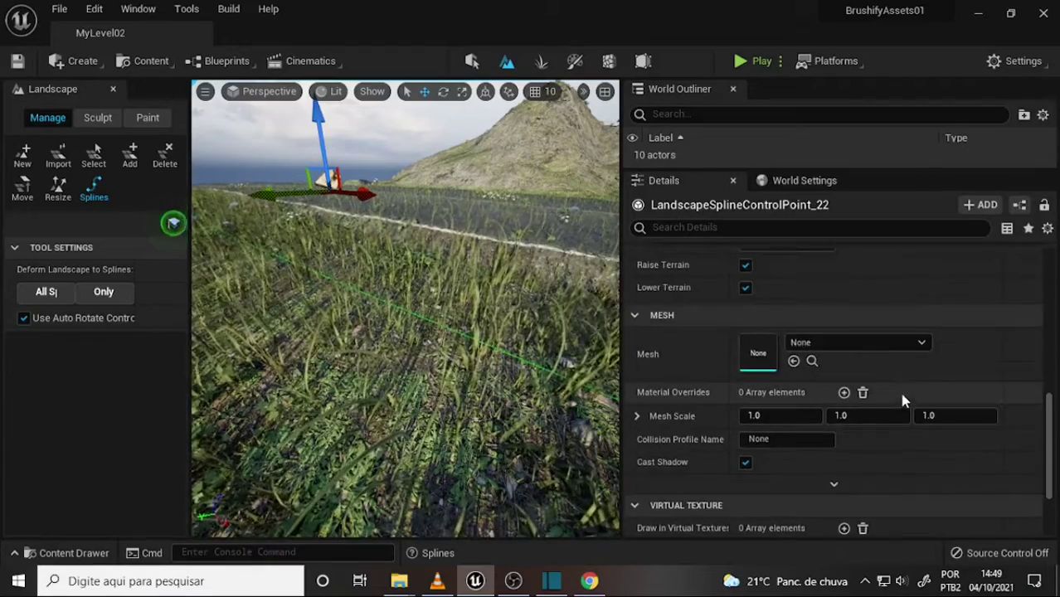
scroll(902, 403, "up", 2)
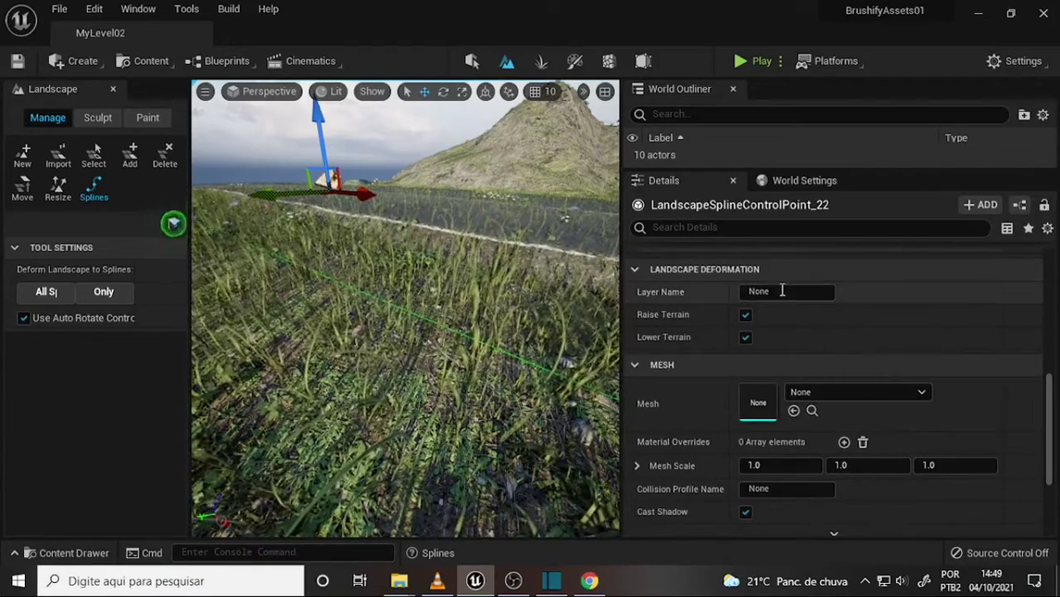
scroll(822, 289, "up", 3)
scroll(862, 287, "up", 3)
scroll(896, 285, "up", 2)
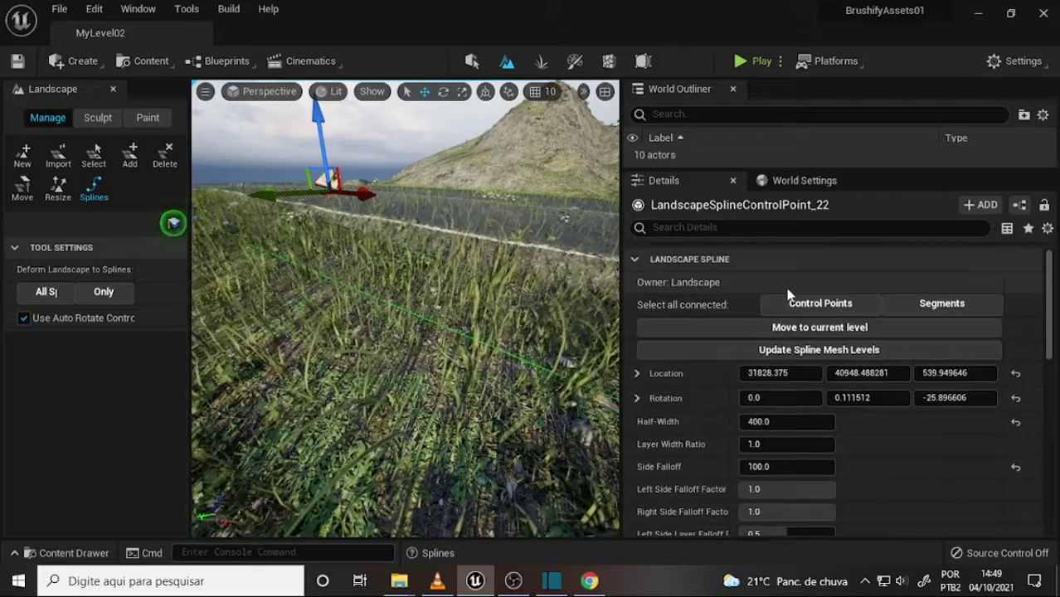
Select all connected segments and scroll to their S_RoadPlane_Mainroad_Line mesh and MI_Asphalt_01_Inst override.
left_click(941, 304)
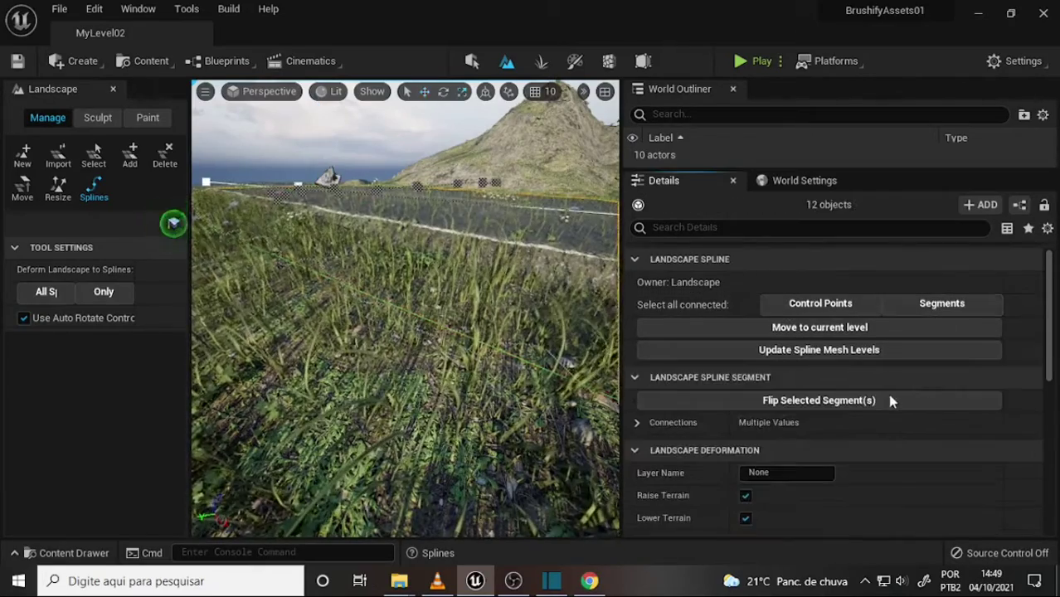
scroll(863, 382, "down", 2)
scroll(856, 370, "down", 1)
scroll(855, 365, "down", 1)
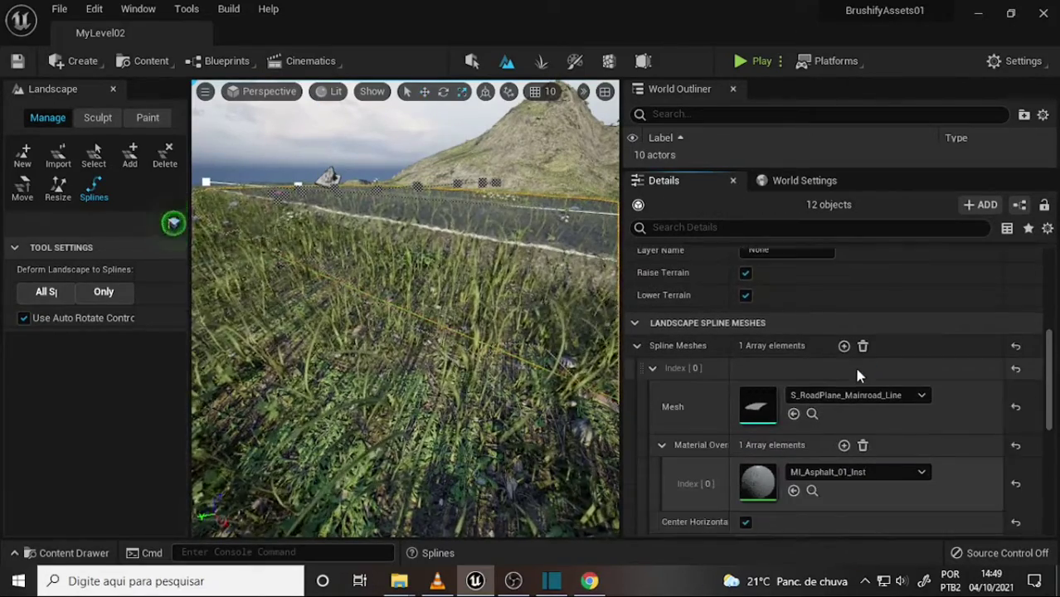
scroll(850, 369, "down", 1)
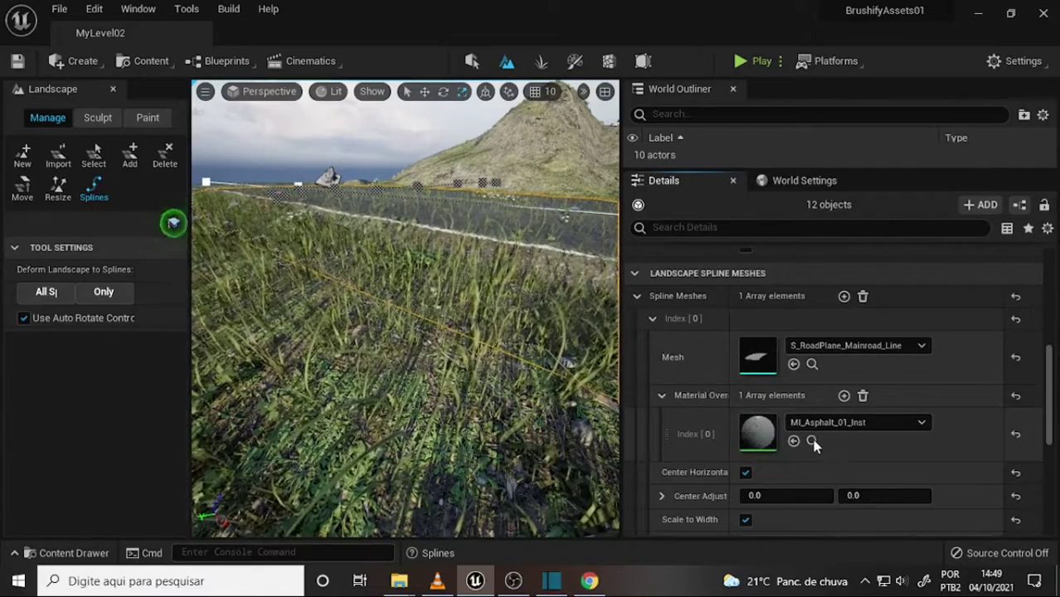
Open MI_Asphalt_01_Inst in its material instance editor alongside the level editor.
double_click(755, 436)
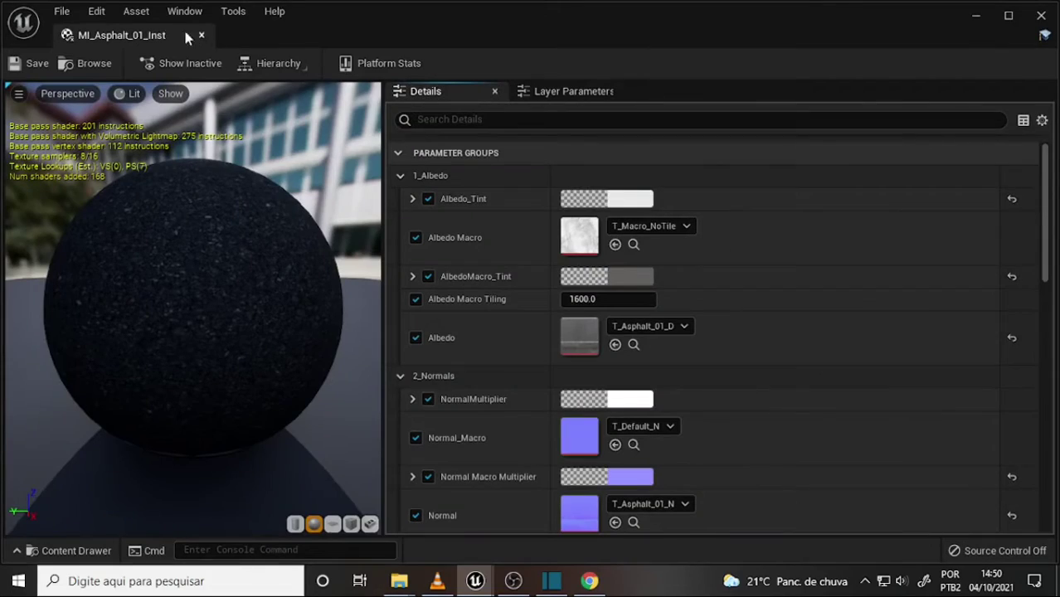
left_click(200, 35)
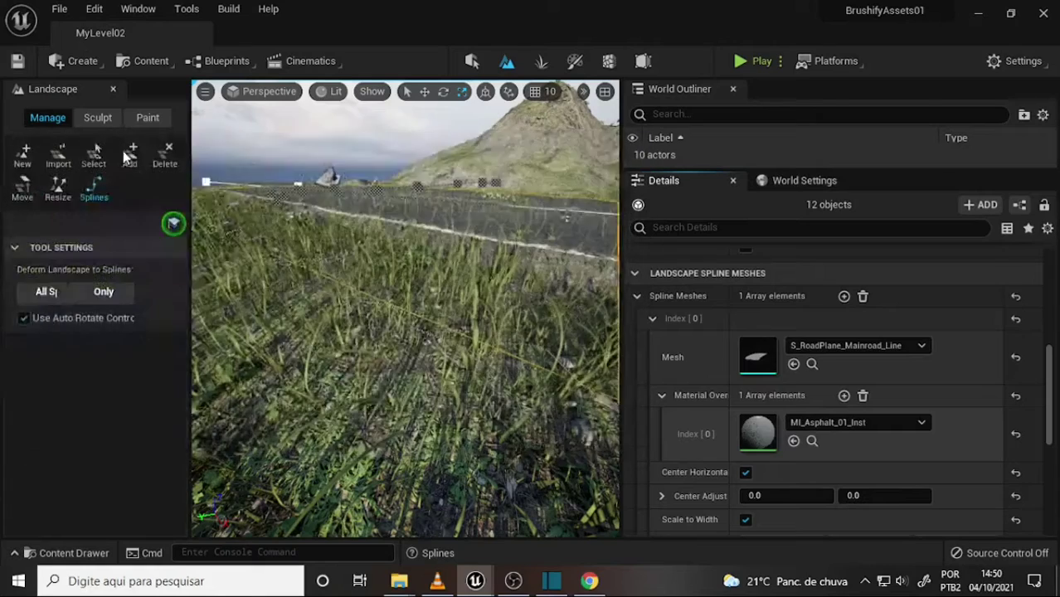
left_click_drag(445, 147, 402, 124)
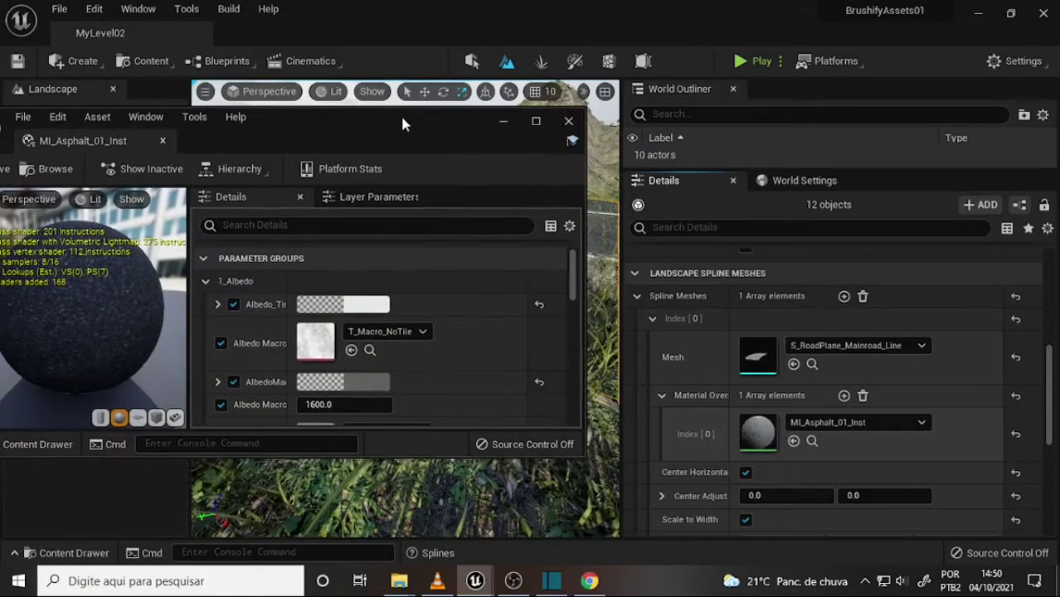
scroll(572, 286, "down", 2)
mouse_move(571, 287)
left_mouse_down()
mouse_move(578, 412)
mouse_move(575, 290)
left_mouse_up()
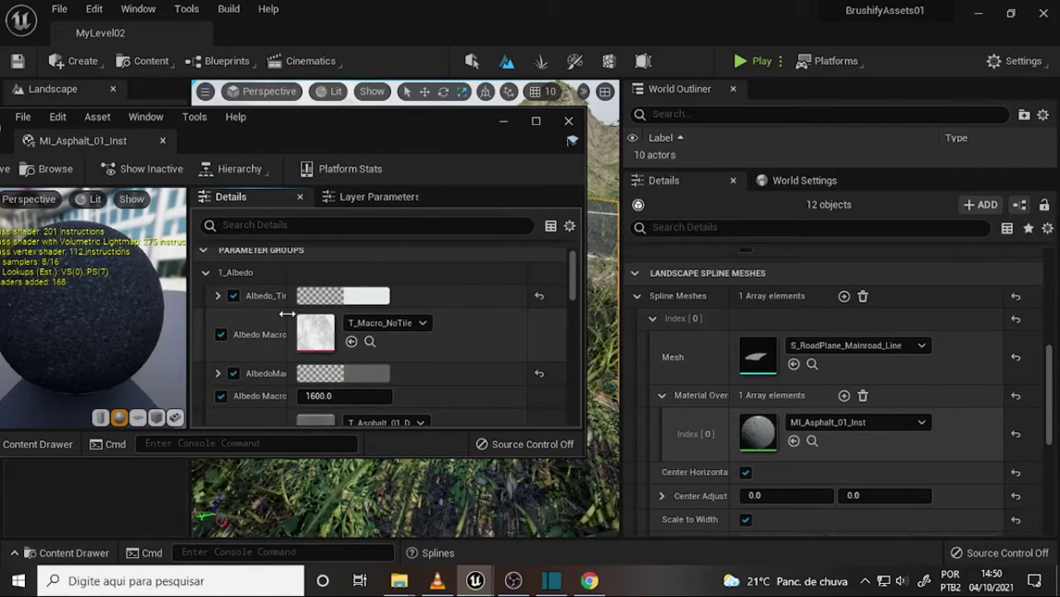
Widen the parameter name column, then shrink and reposition the material editor to reveal more viewport.
left_click_drag(284, 315, 344, 315)
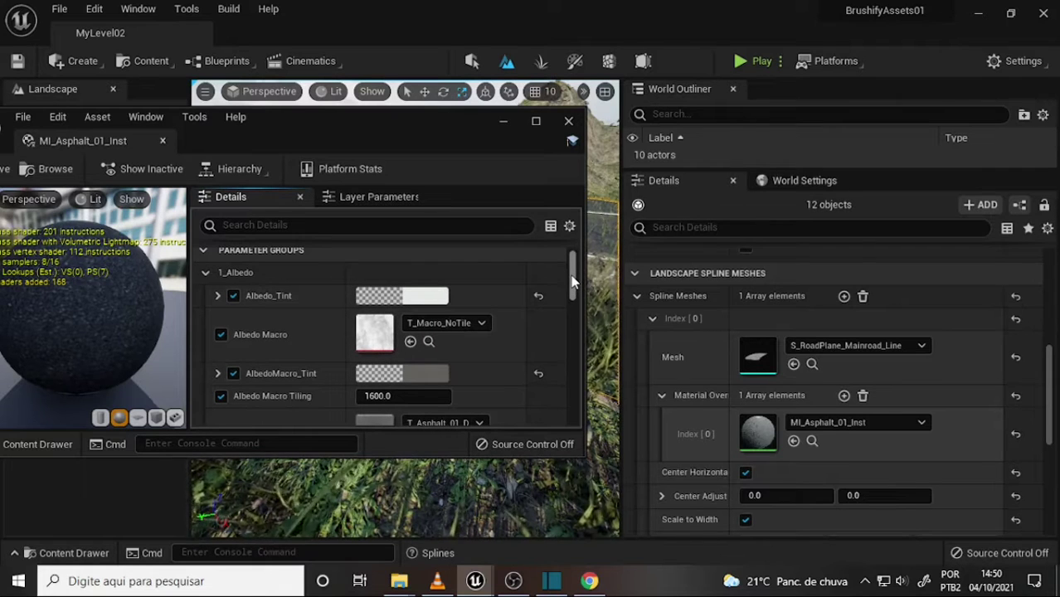
scroll(577, 291, "down", 2)
left_click_drag(575, 292, 575, 321)
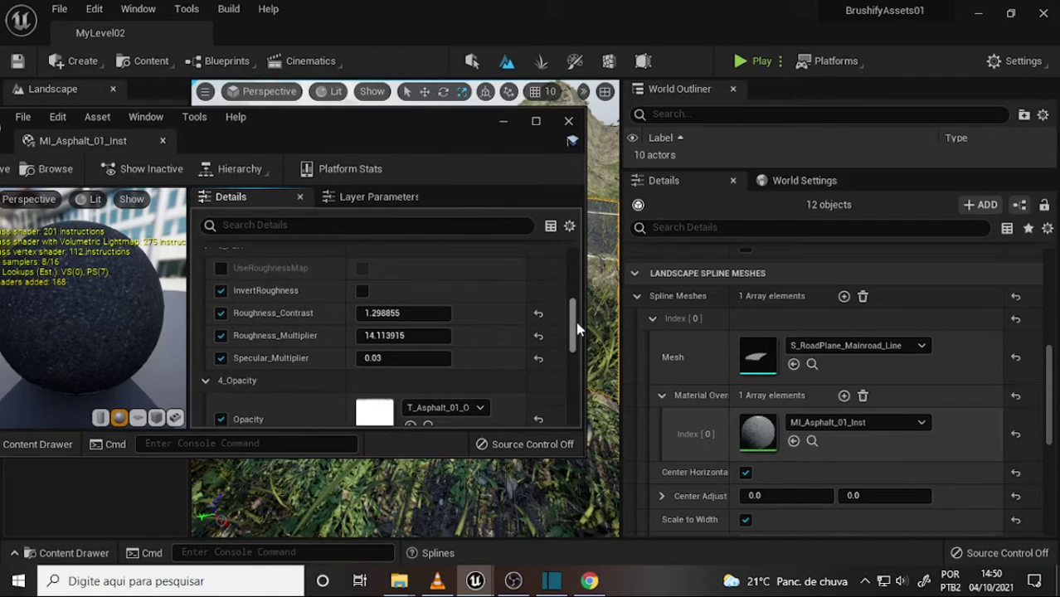
left_click_drag(431, 123, 331, 123)
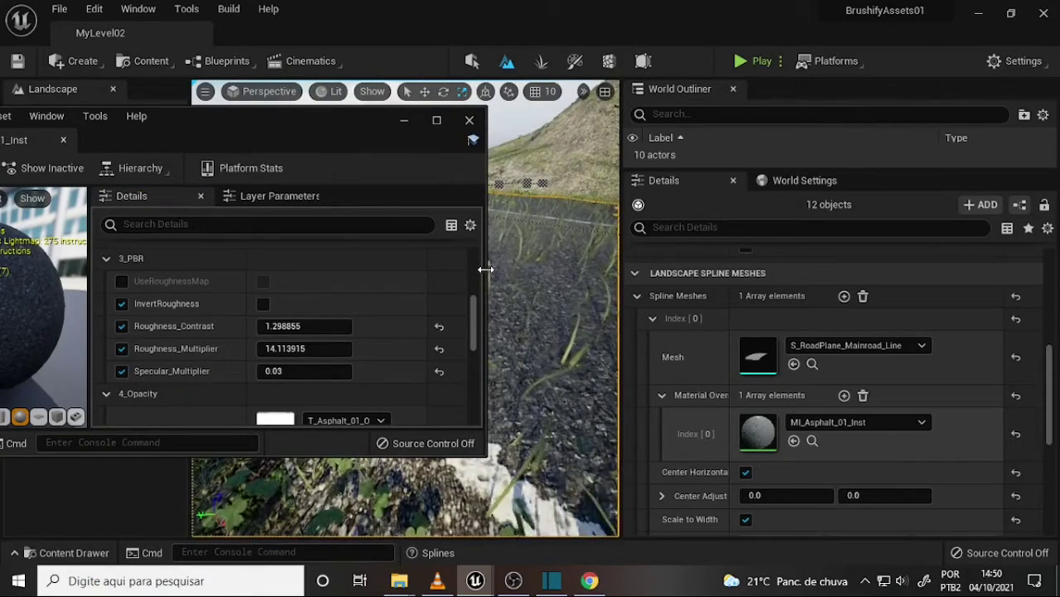
mouse_move(484, 265)
left_mouse_down()
mouse_move(349, 268)
mouse_move(374, 253)
left_mouse_up()
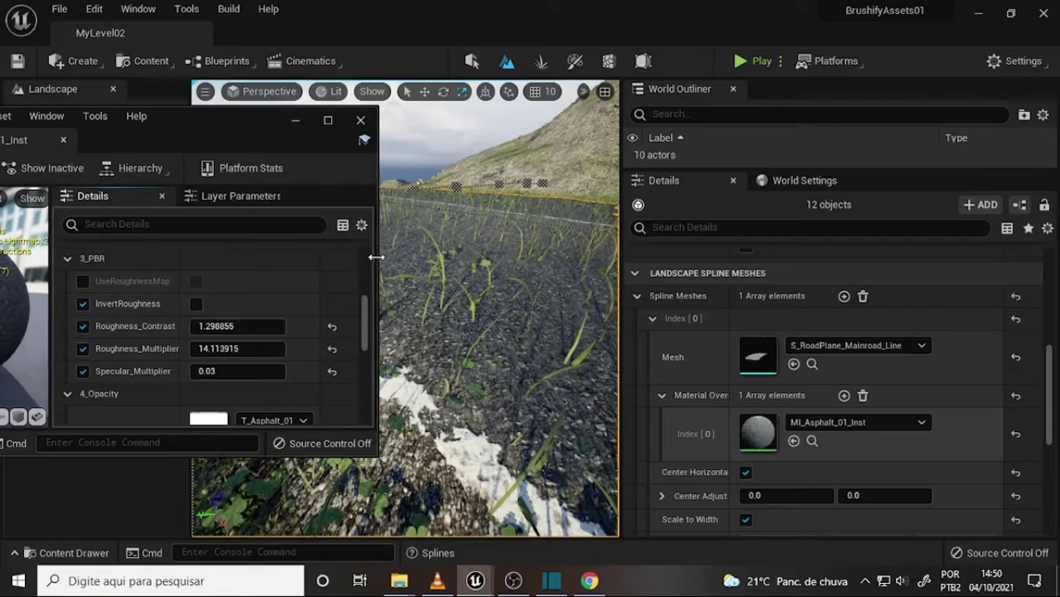
left_click_drag(213, 123, 178, 120)
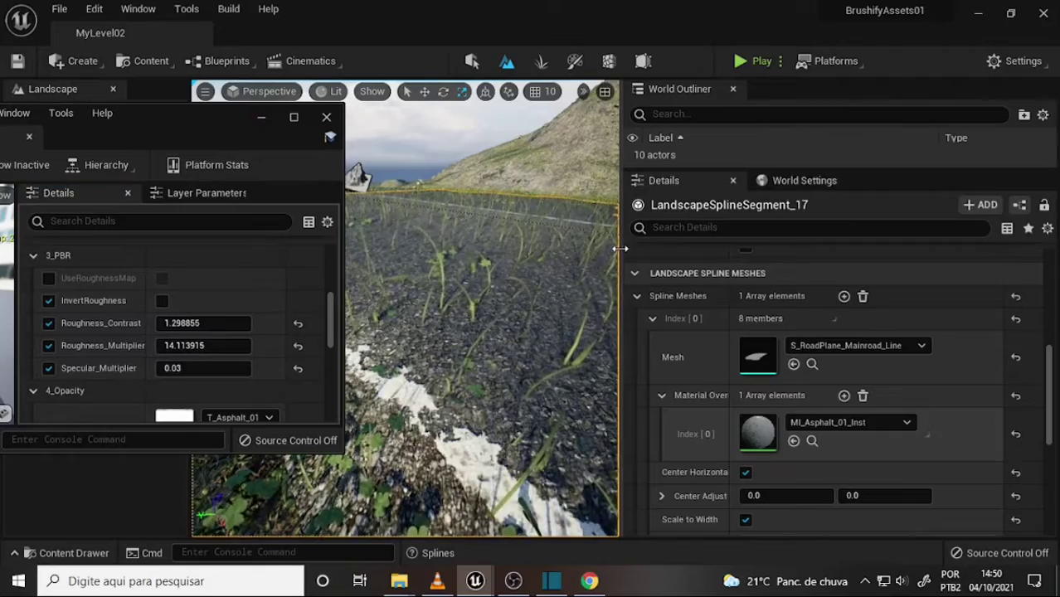
Widen the viewport, look along the road, and enable ObjectBlending on MI_Asphalt_01_Inst.
left_click_drag(618, 247, 733, 248)
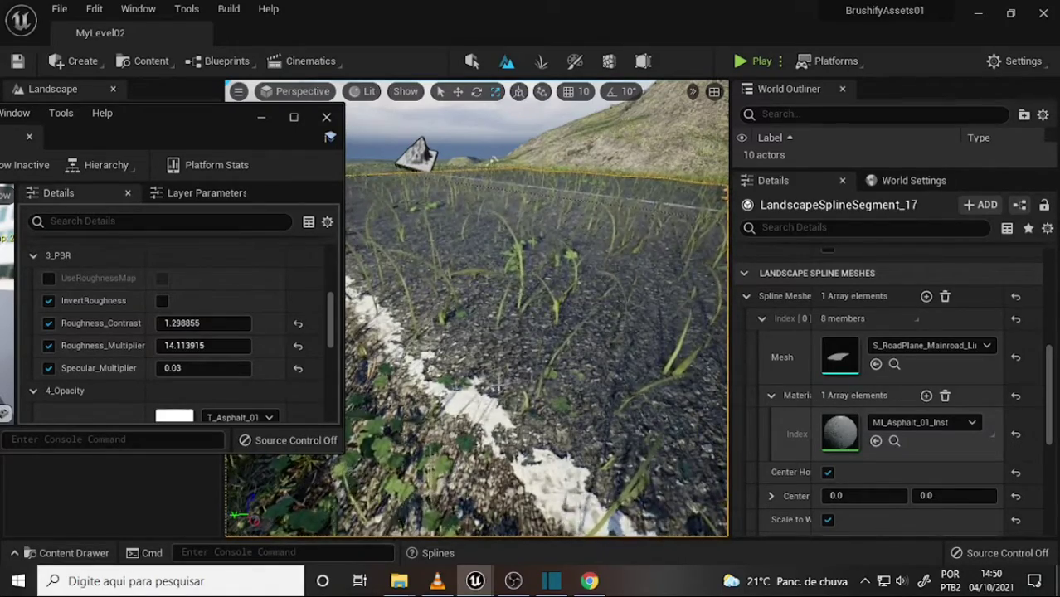
right_click_drag(560, 309, 535, 315)
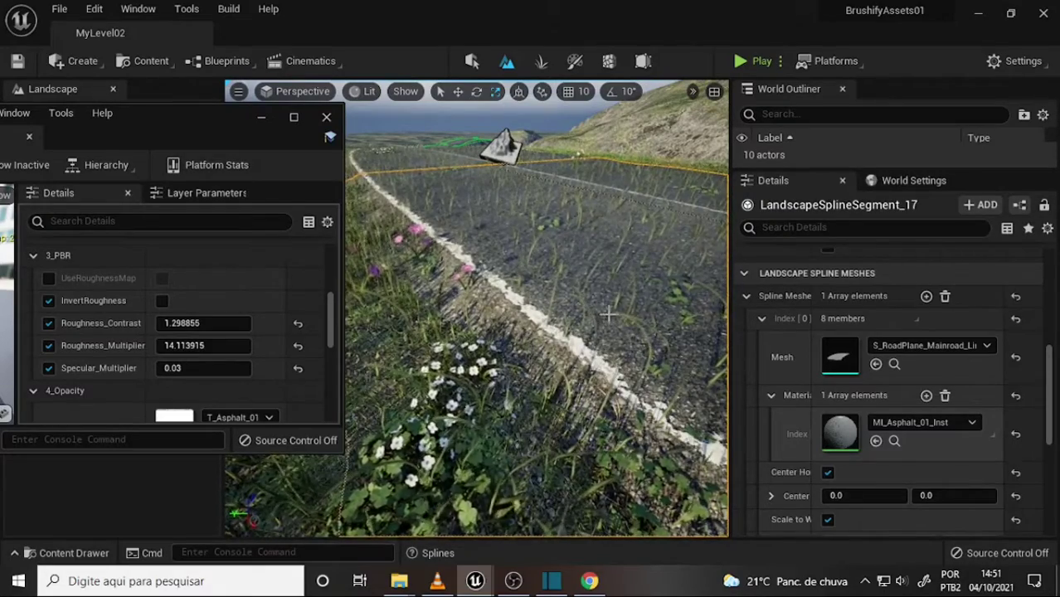
right_click_drag(609, 314, 609, 314)
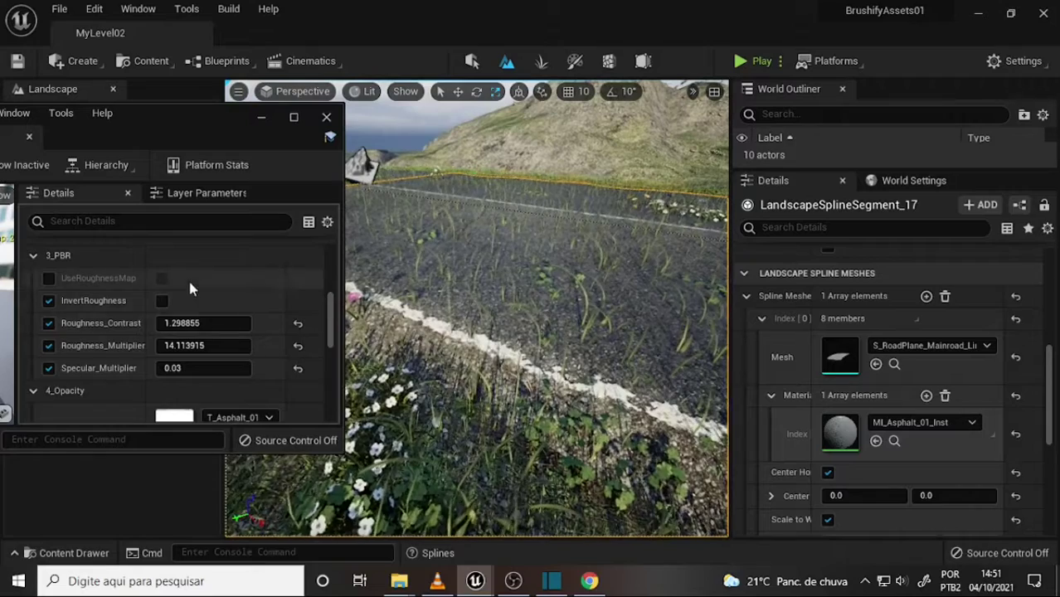
left_click_drag(330, 321, 330, 360)
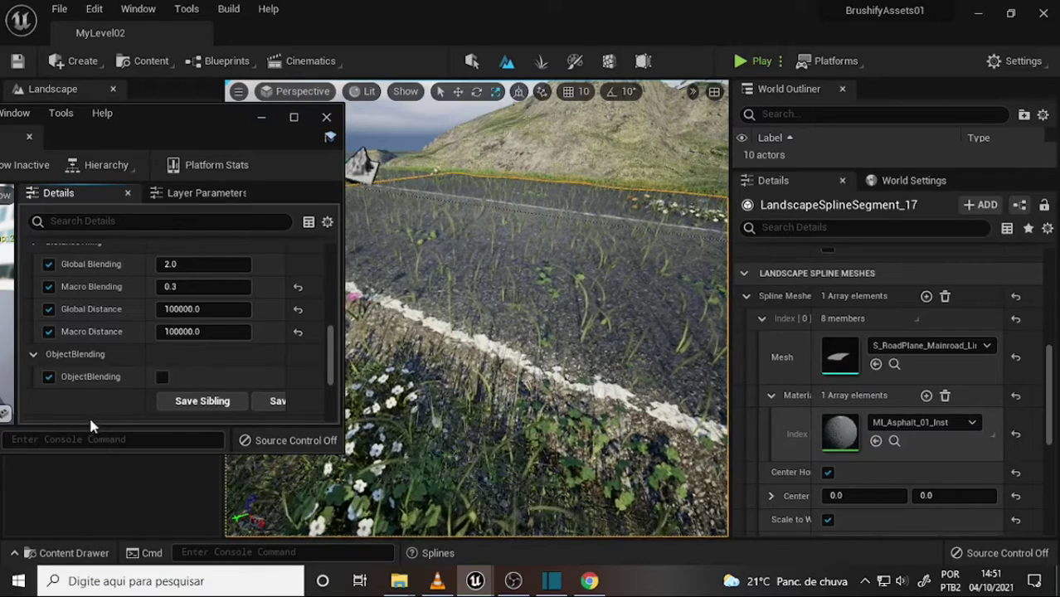
left_click(48, 377)
left_click_drag(331, 332, 331, 367)
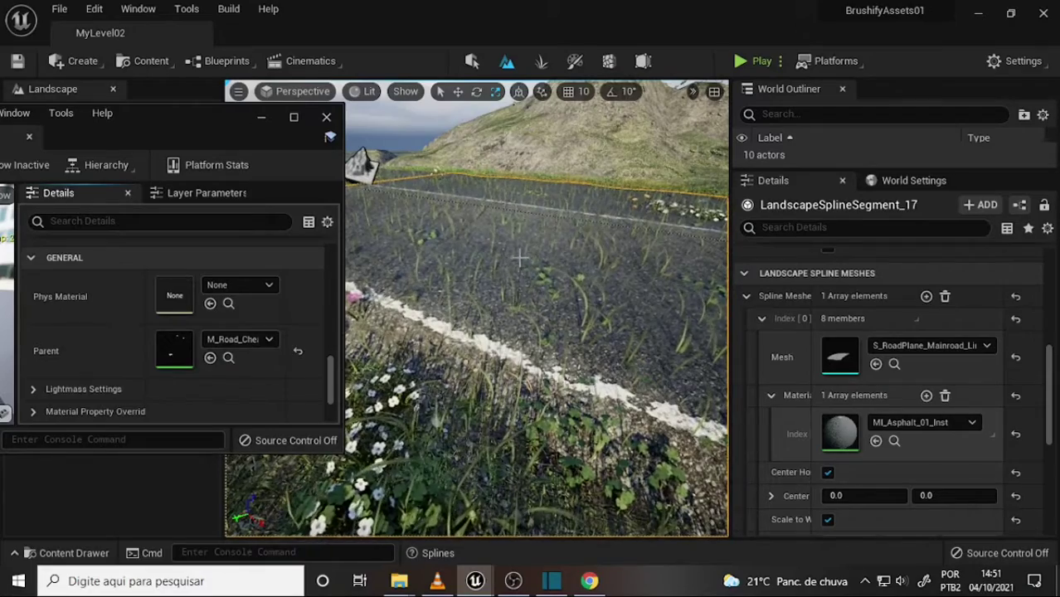
Switch to the Translate tool and frame the camera over the road surface.
left_click(458, 91)
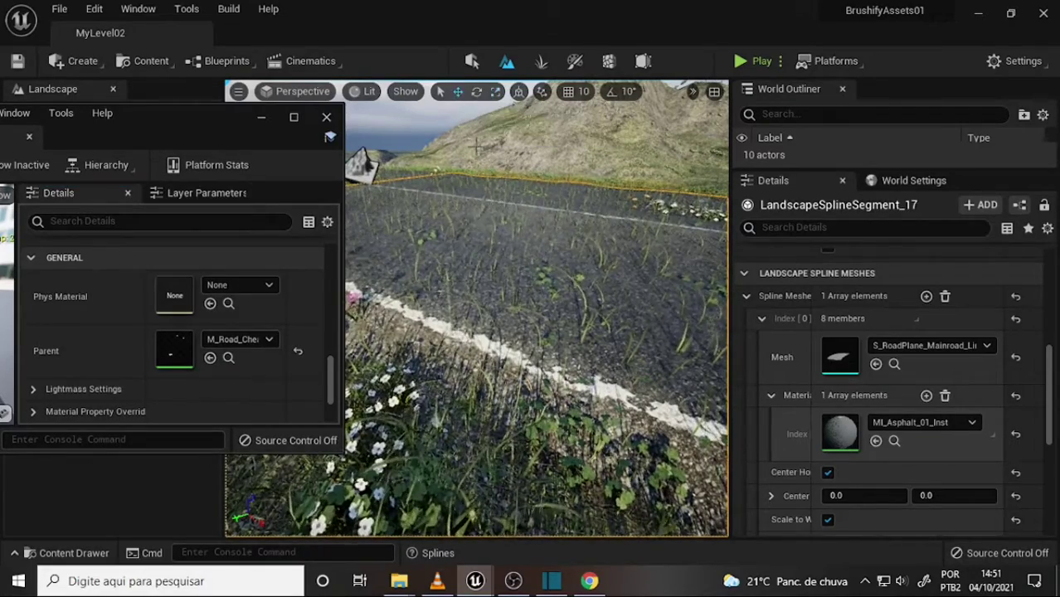
left_click_drag(477, 348, 477, 315)
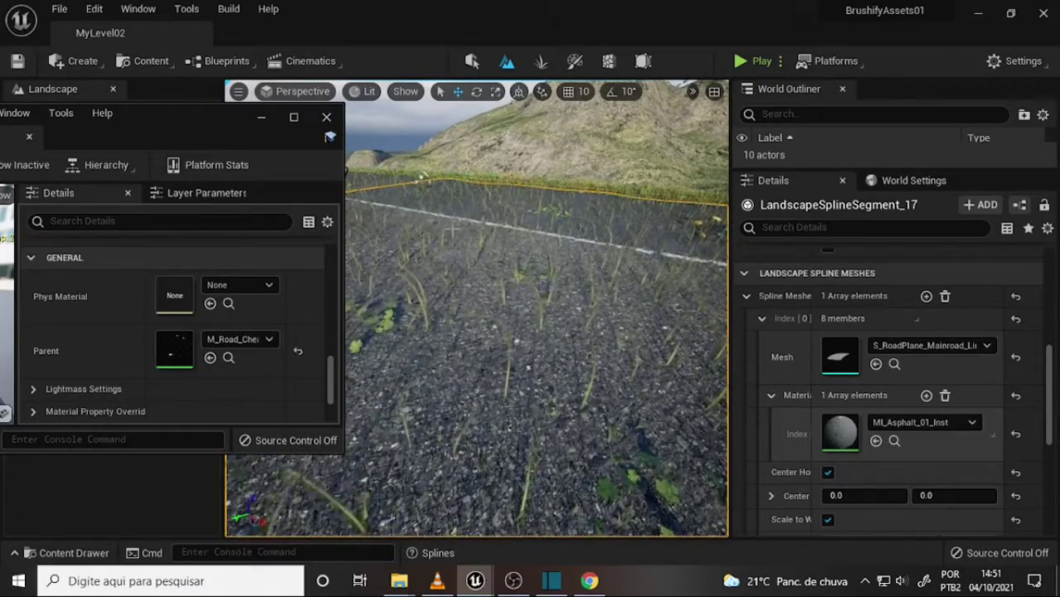
left_click_drag(463, 231, 463, 265)
Select a road spline control point and raise it slightly along Z.
left_click(393, 233)
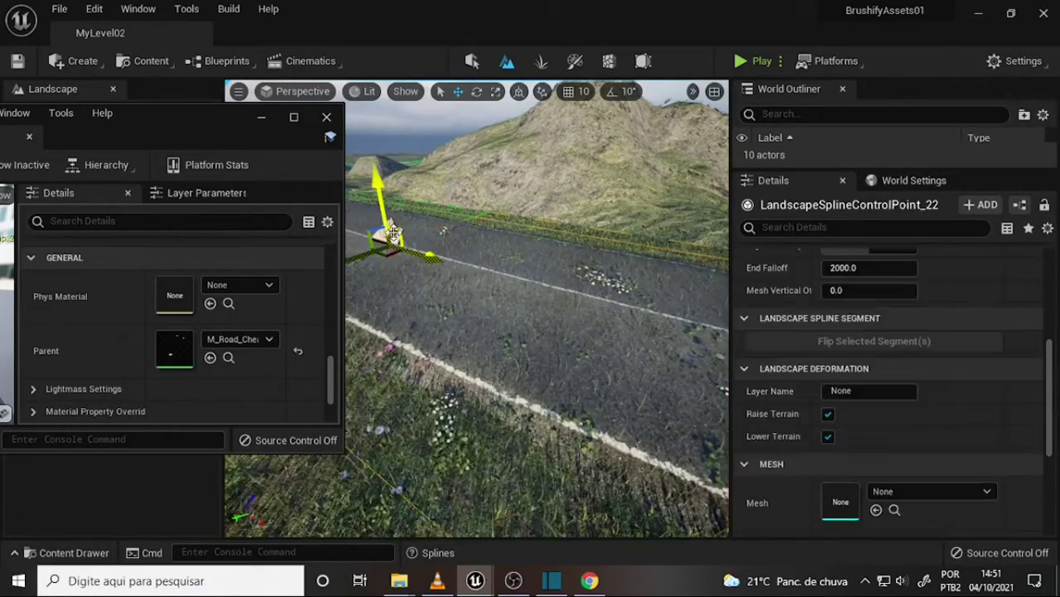
left_click_drag(385, 203, 387, 194)
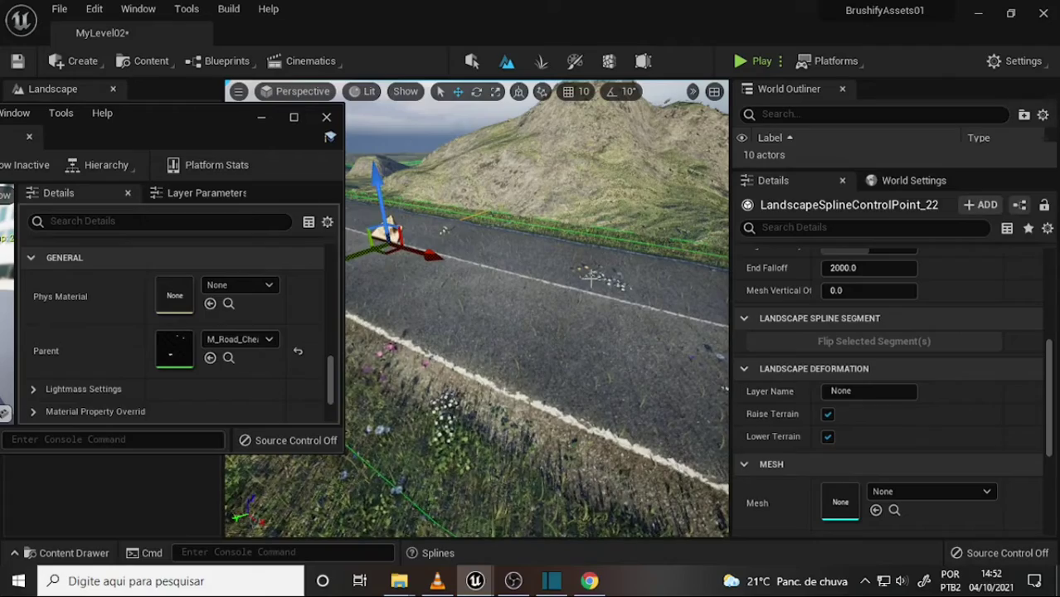
mouse_move(591, 278)
middle_mouse_down()
mouse_move(591, 249)
mouse_move(392, 192)
middle_mouse_up()
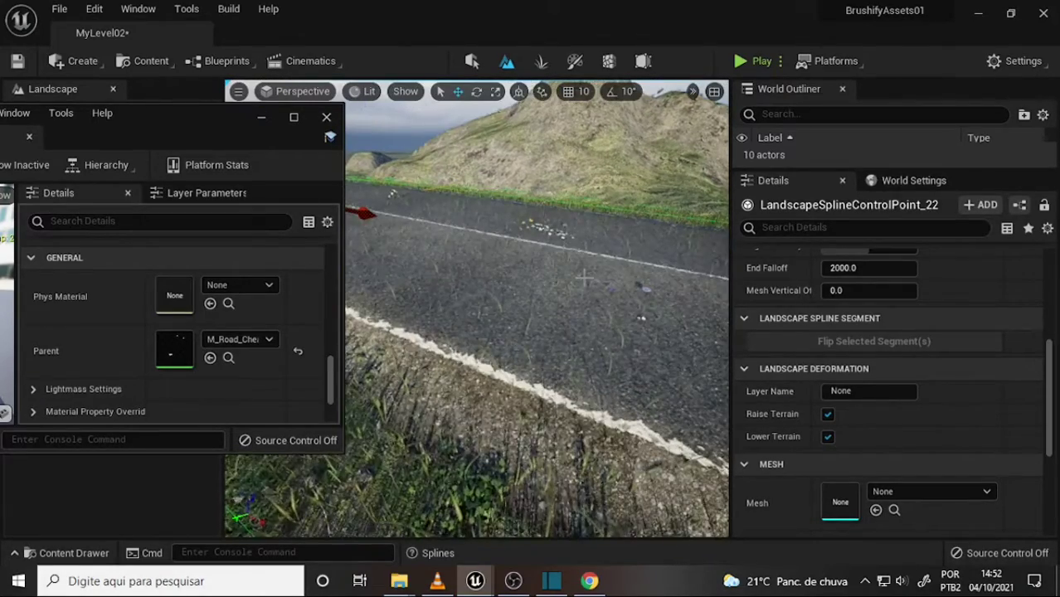
Orbit the camera at grass level to inspect the road edges and verge near the control point.
middle_click_drag(507, 221, 498, 273)
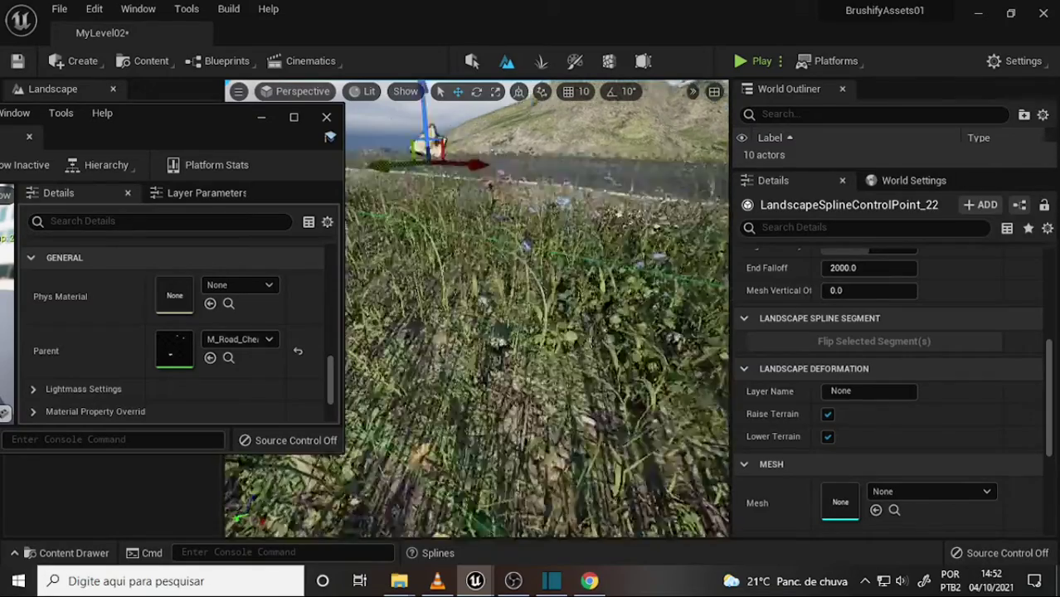
middle_click_drag(381, 297, 467, 193)
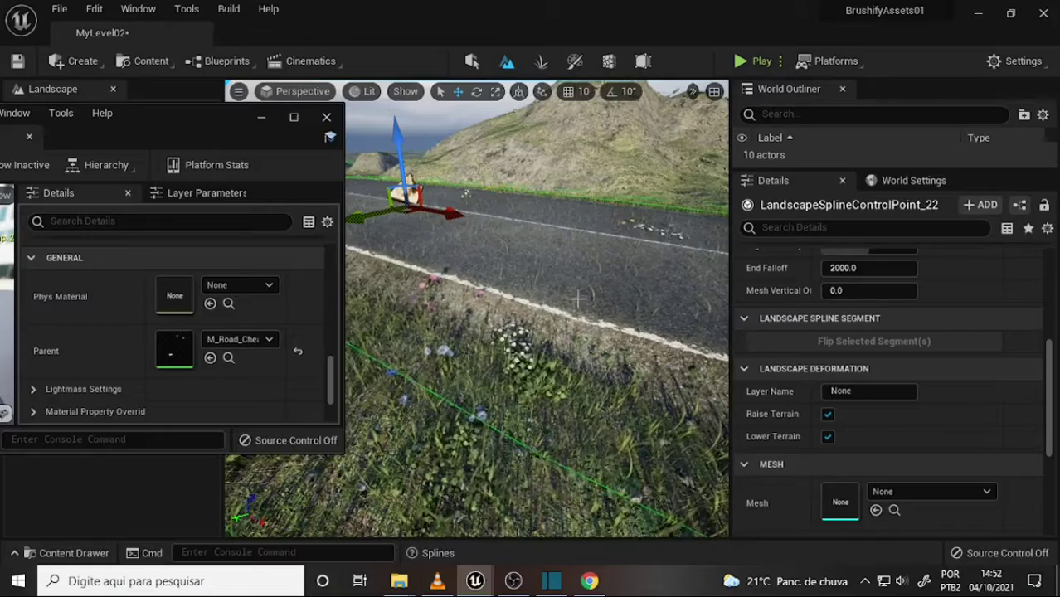
middle_click_drag(598, 257, 598, 257)
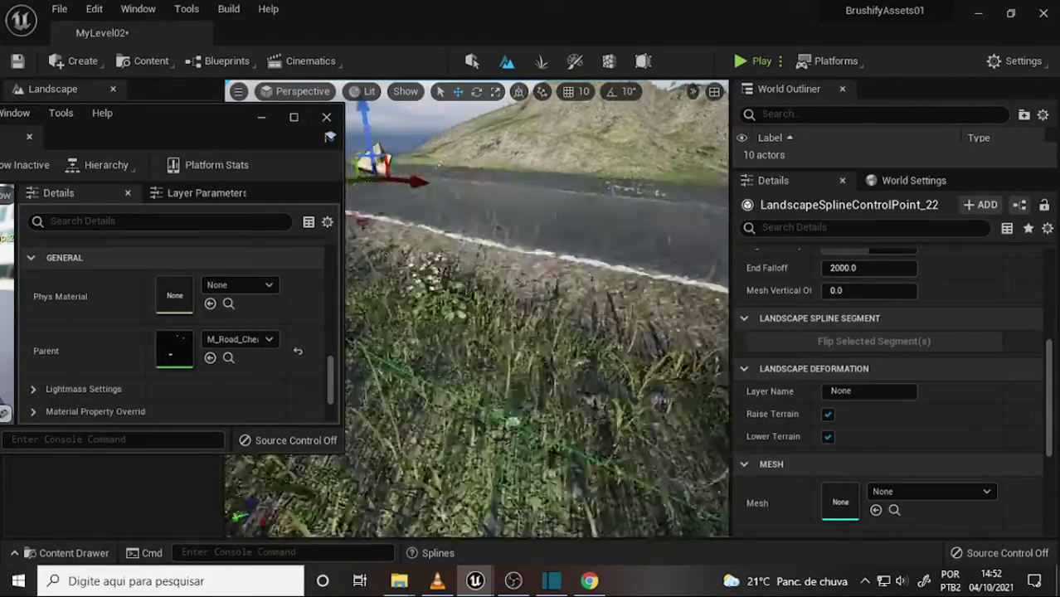
middle_click_drag(460, 288, 459, 288)
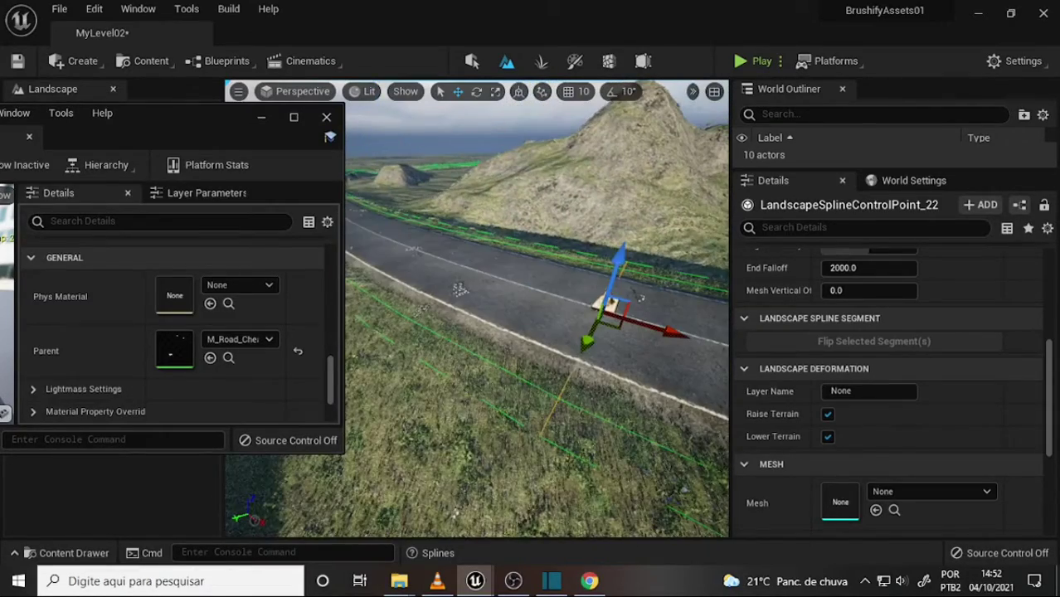
middle_click_drag(569, 247, 606, 270)
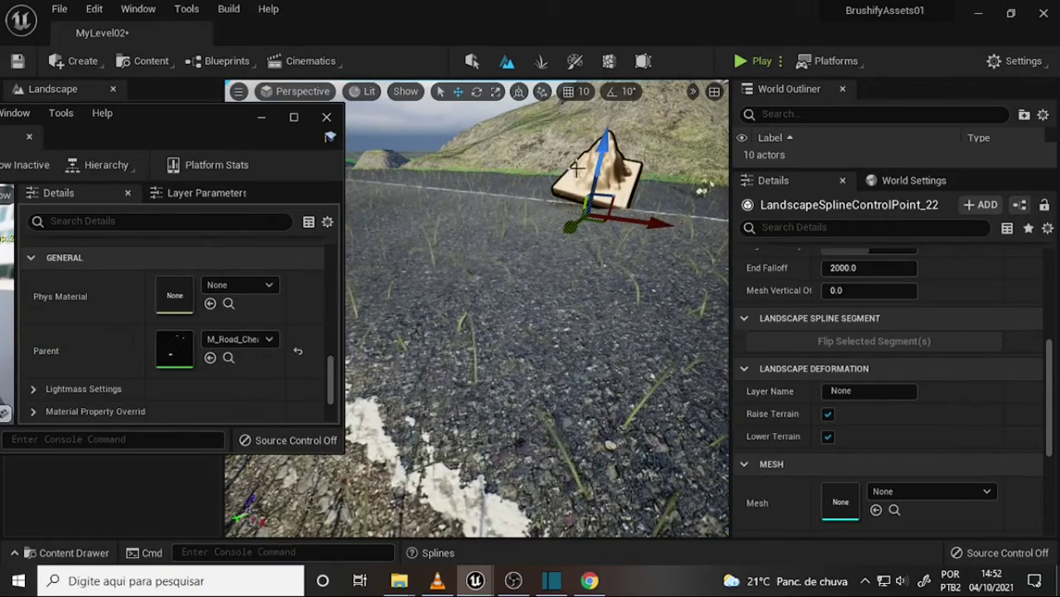
middle_click_drag(597, 174, 601, 171)
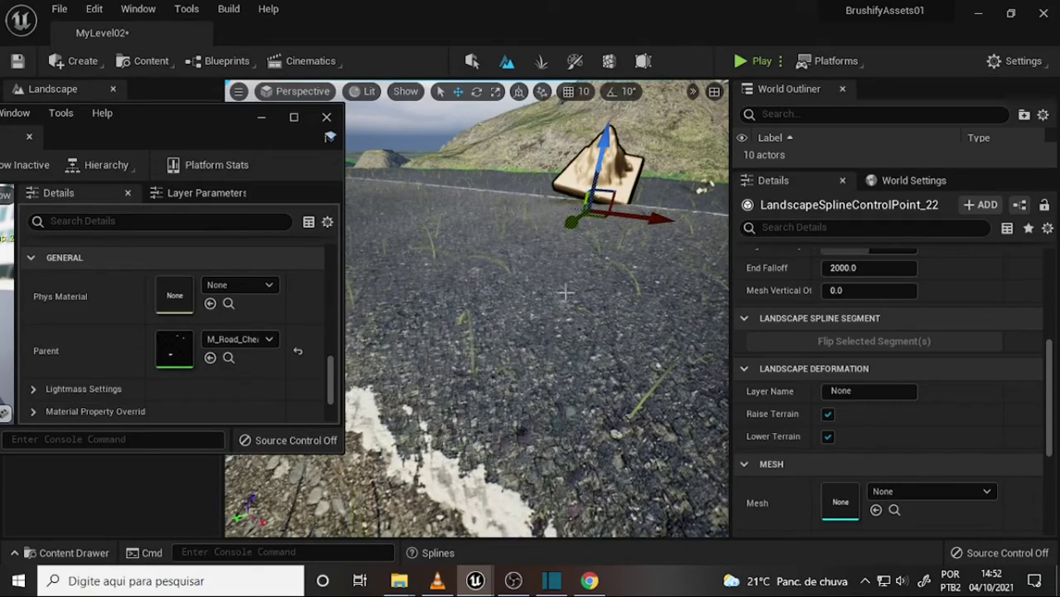
right_click_drag(565, 292, 493, 246)
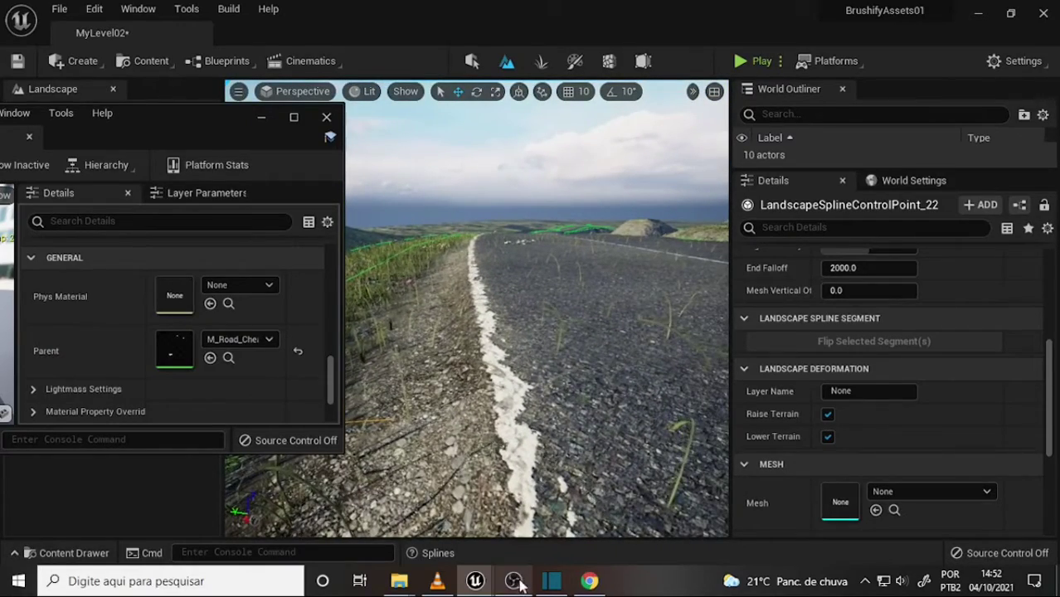
Bring VLC forward and scrub the tutorial ahead to about 10:20, on the Edge Blending parameters.
left_click(438, 582)
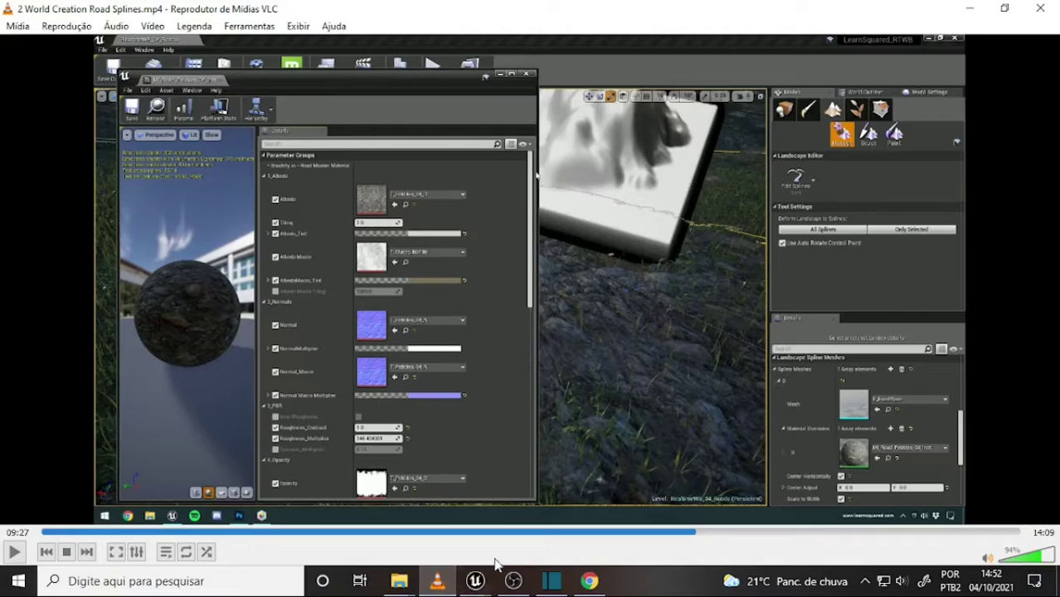
left_click_drag(694, 535, 754, 534)
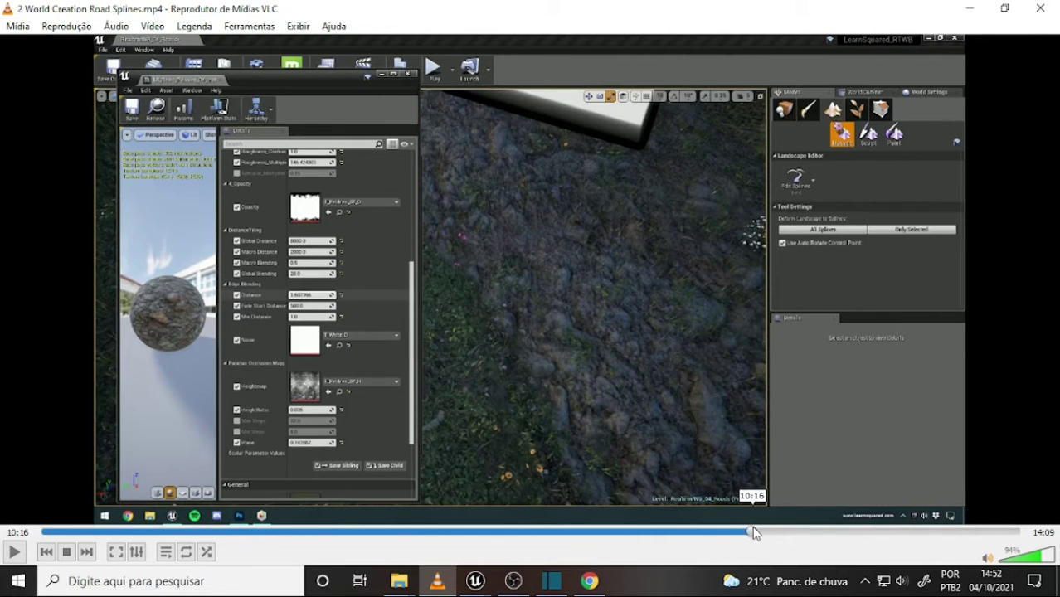
mouse_move(759, 534)
left_mouse_down()
mouse_move(769, 534)
mouse_move(757, 536)
left_mouse_up()
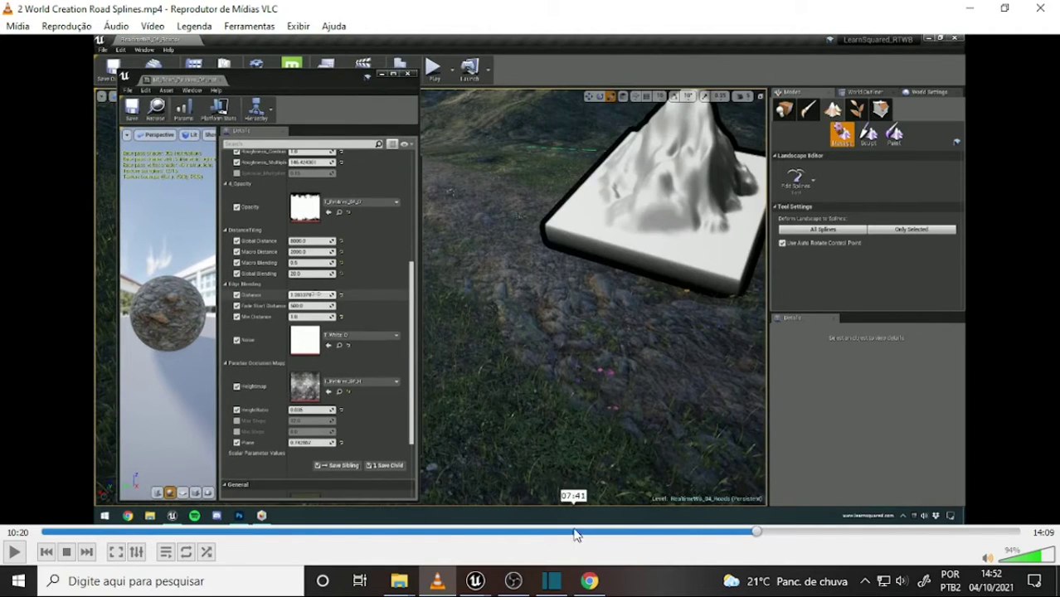
mouse_move(474, 581)
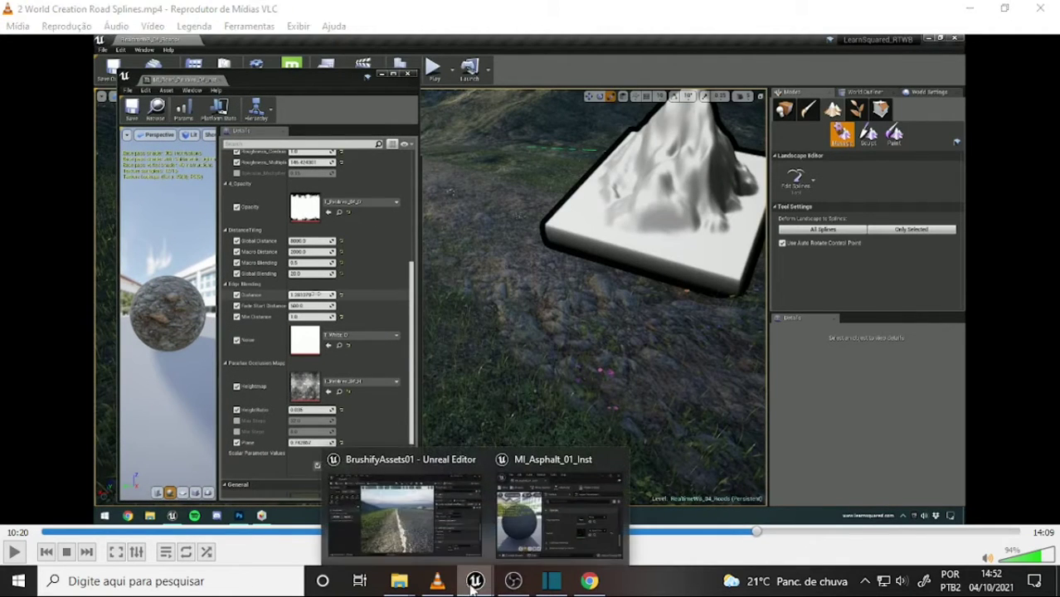
left_click(419, 548)
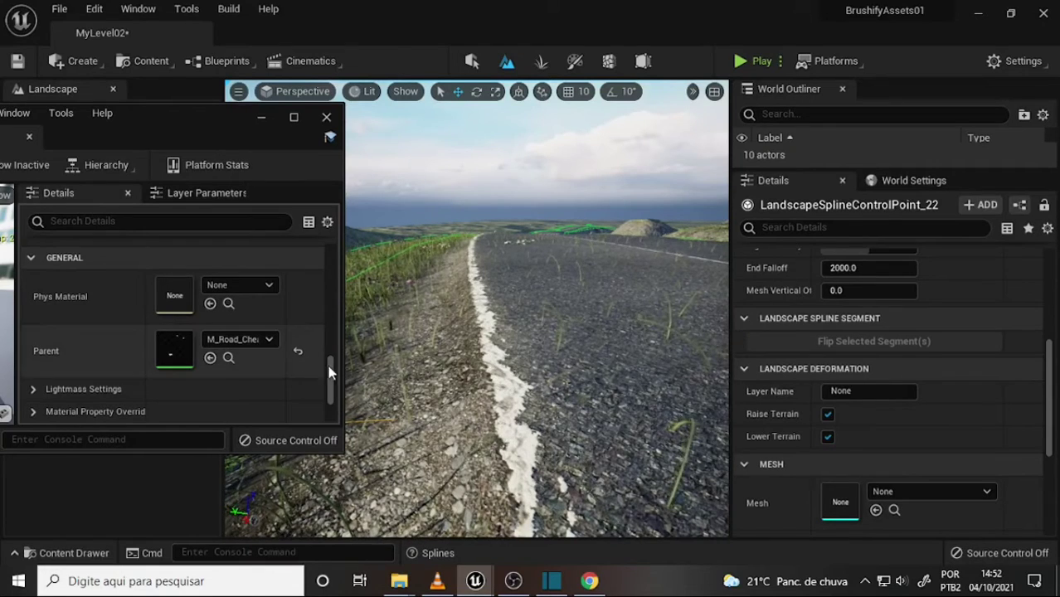
left_click_drag(329, 374, 337, 351)
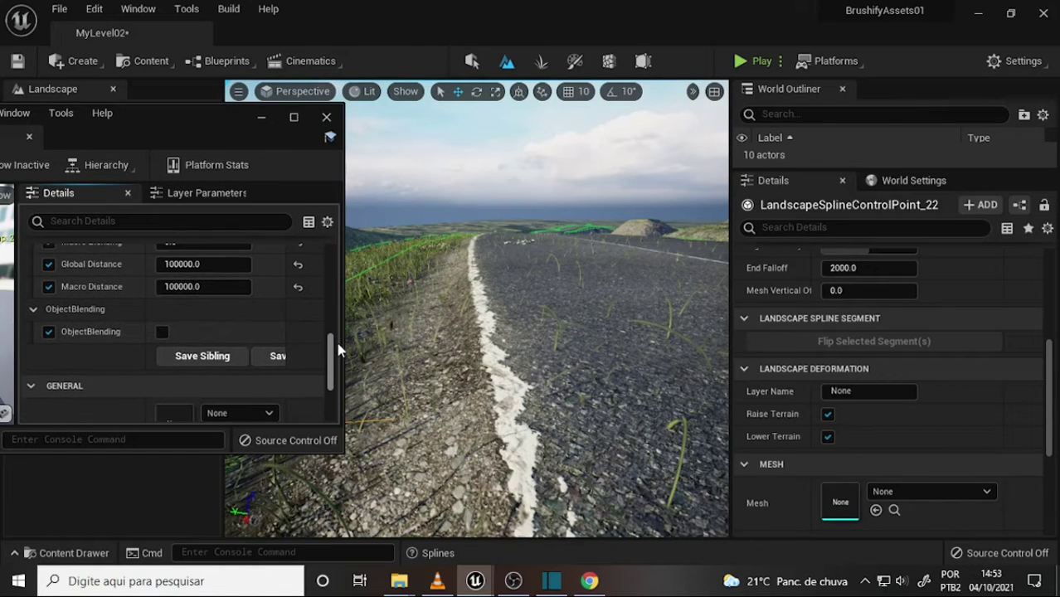
left_click(48, 327)
left_click(49, 327)
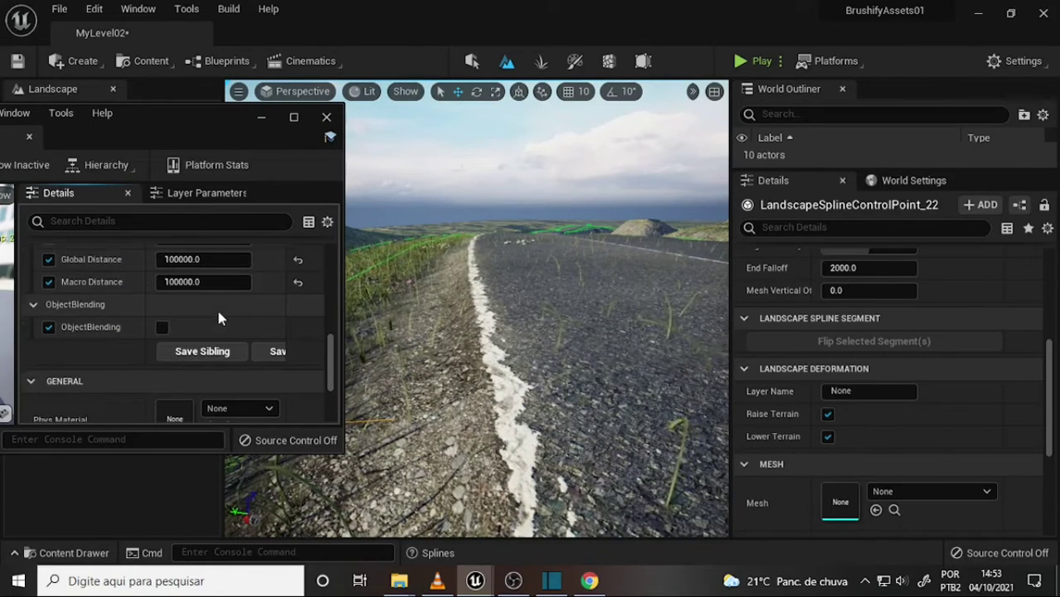
scroll(218, 319, "up", 1)
scroll(218, 314, "up", 1)
scroll(219, 311, "up", 1)
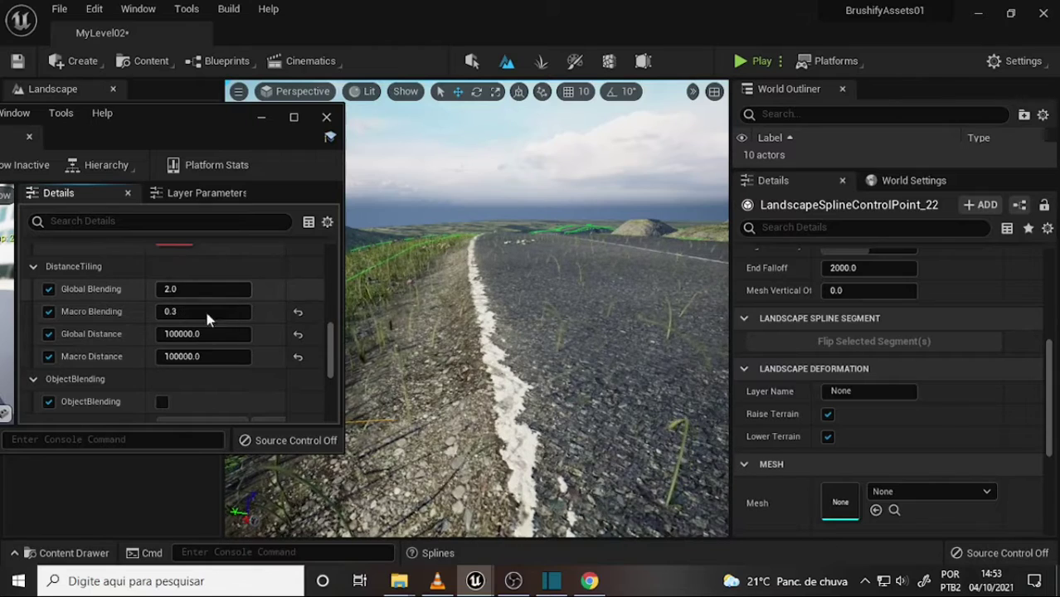
left_click(437, 586)
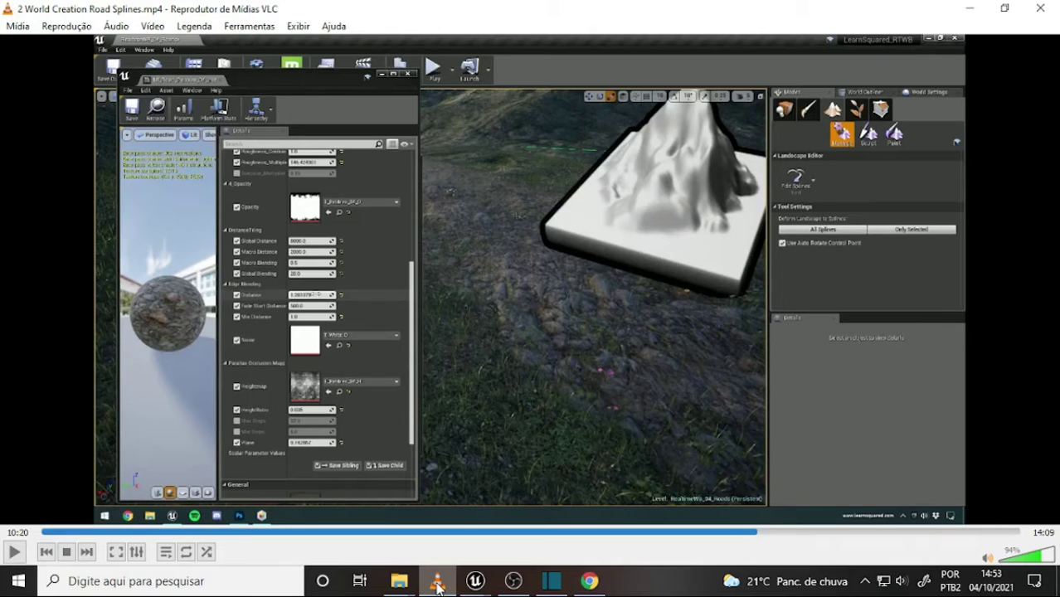
left_click(439, 585)
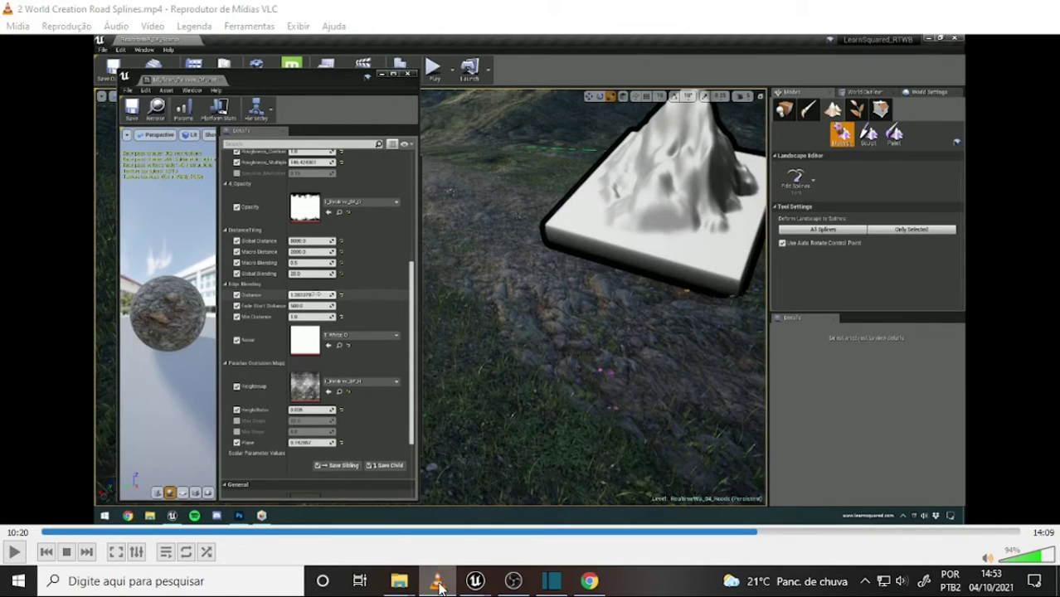
mouse_move(330, 353)
left_mouse_down()
mouse_move(330, 340)
mouse_move(336, 378)
left_mouse_up()
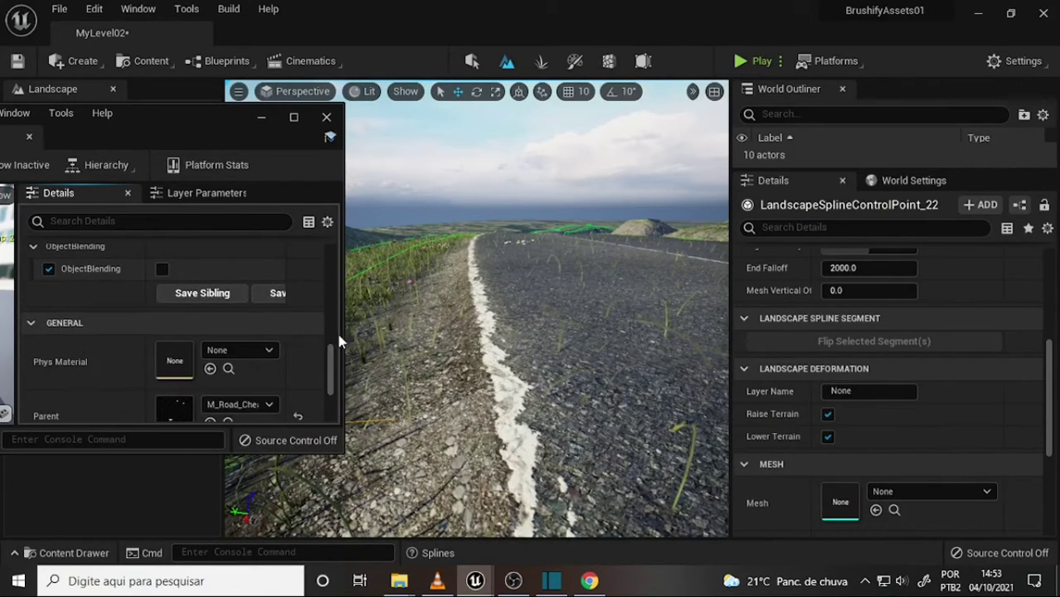
Widen the floating MI_Asphalt_01_Inst window, scroll its Details, then return to the VLC tutorial.
left_click_drag(340, 317, 449, 317)
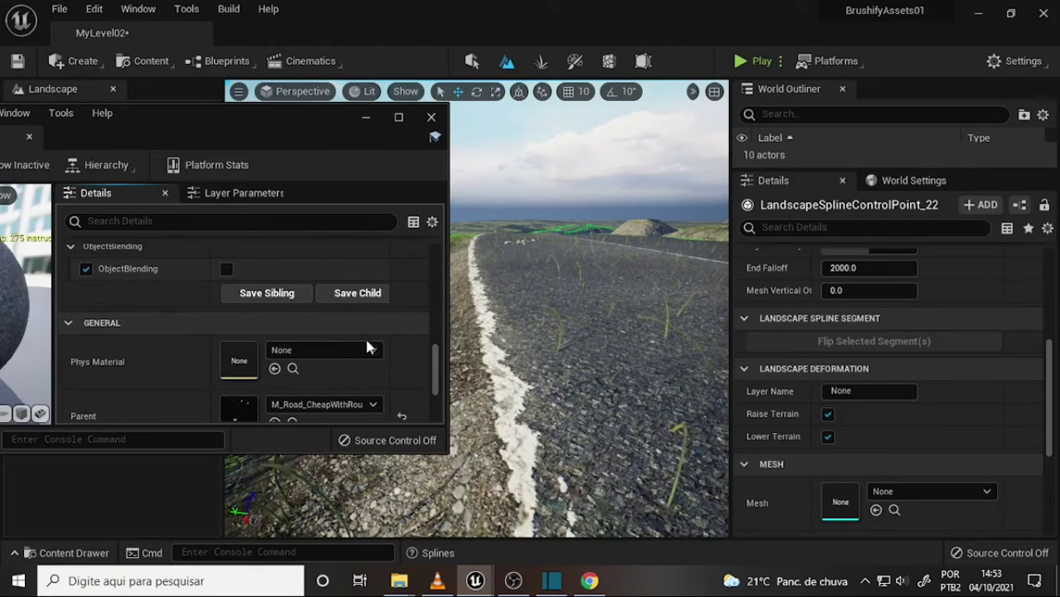
scroll(150, 315, "down", 3)
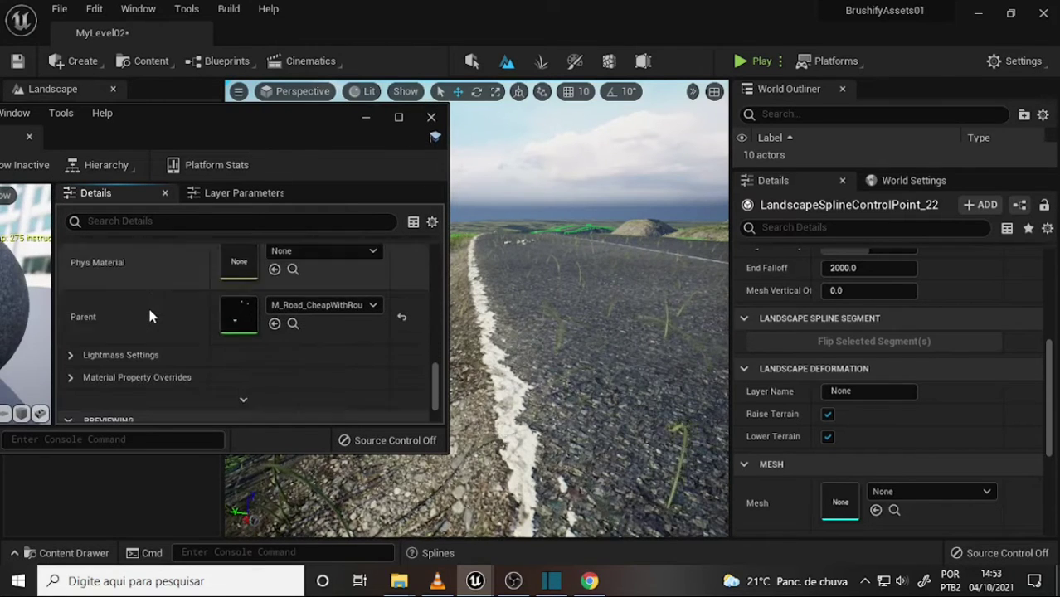
scroll(149, 302, "down", 2)
scroll(150, 301, "up", 5)
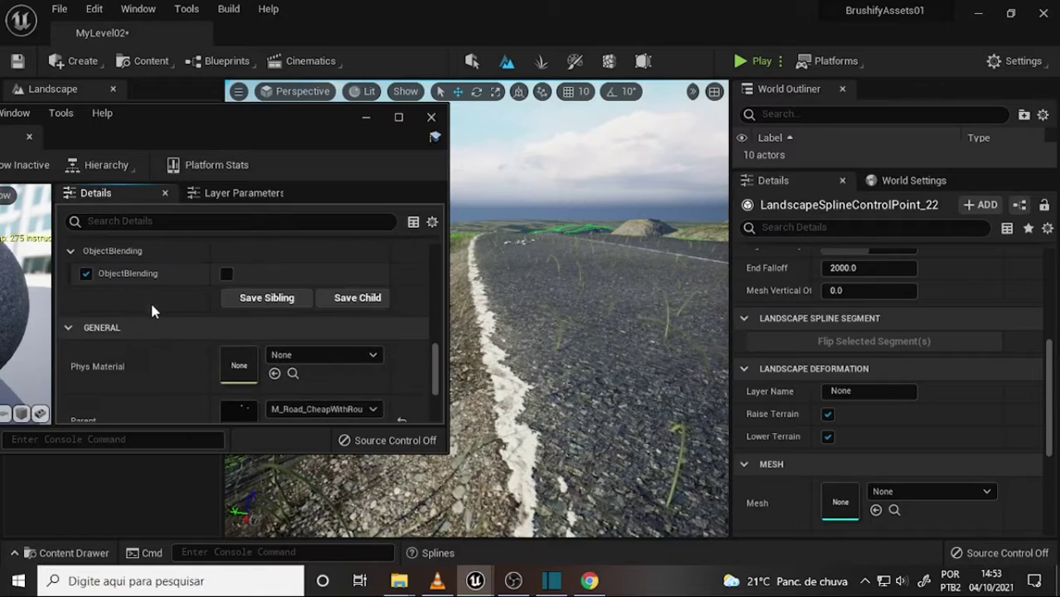
scroll(152, 310, "up", 1)
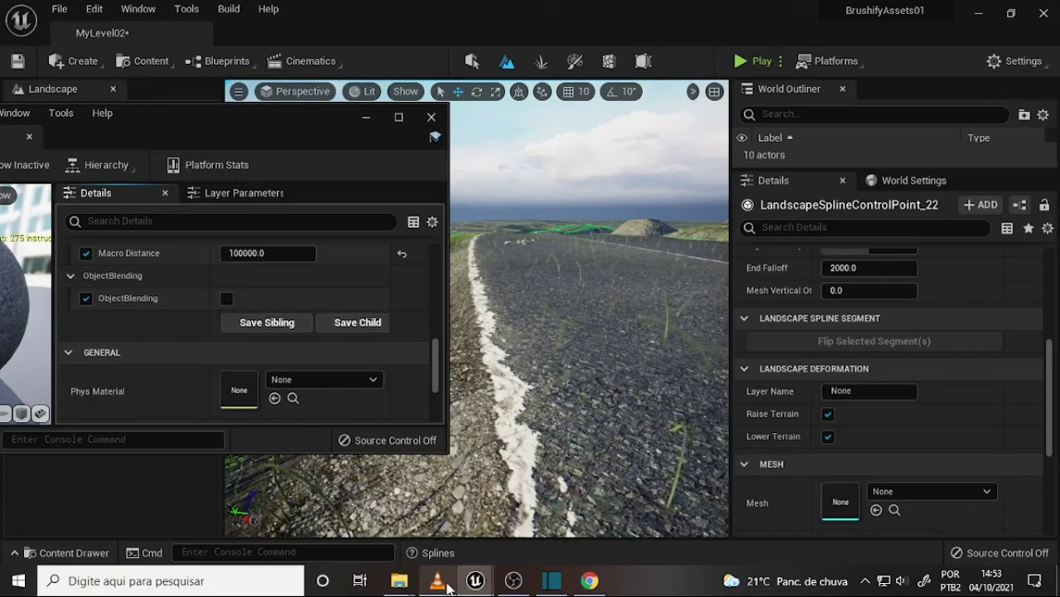
left_click(438, 581)
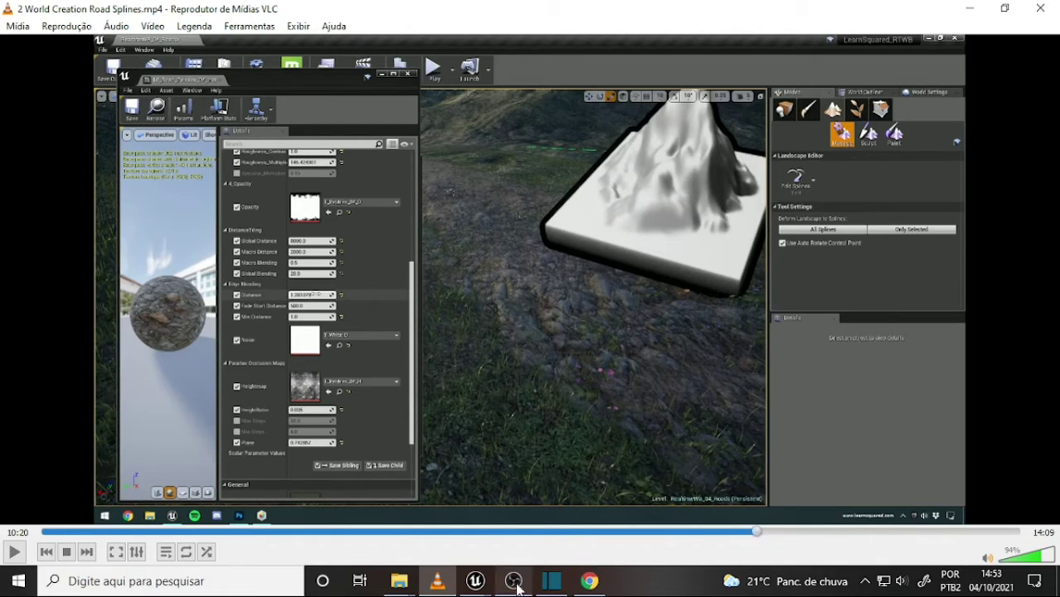
Return to the Unreal Editor showing the asphalt material instance with Macro Distance 100000.0.
mouse_move(476, 581)
left_click(546, 538)
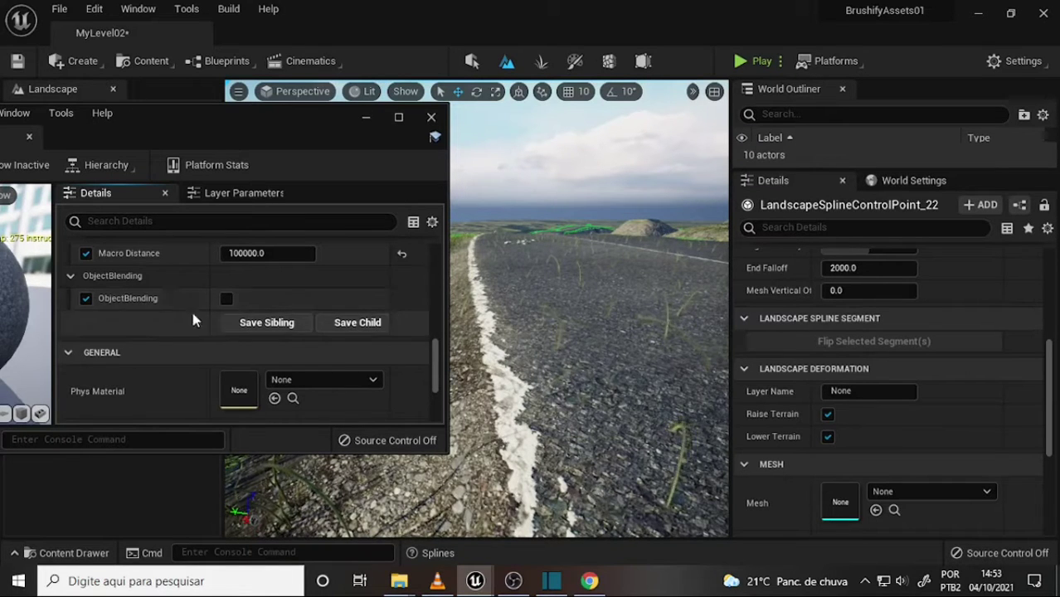
Enable ObjectBlending on the asphalt material instance and lower its Distance to 1.825899.
left_click(227, 299)
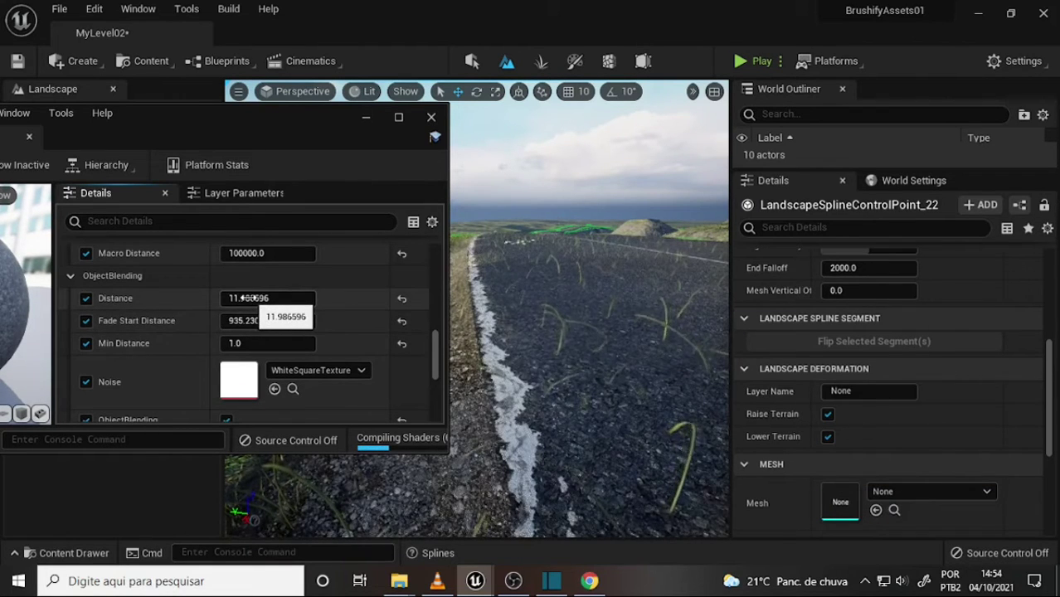
left_click_drag(323, 129, 296, 119)
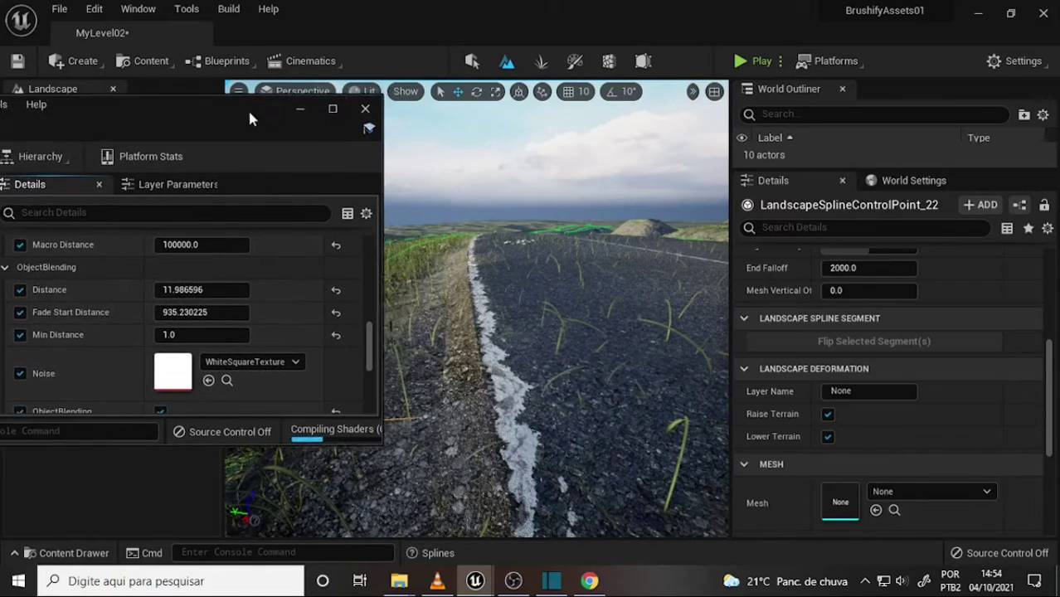
left_click(218, 288)
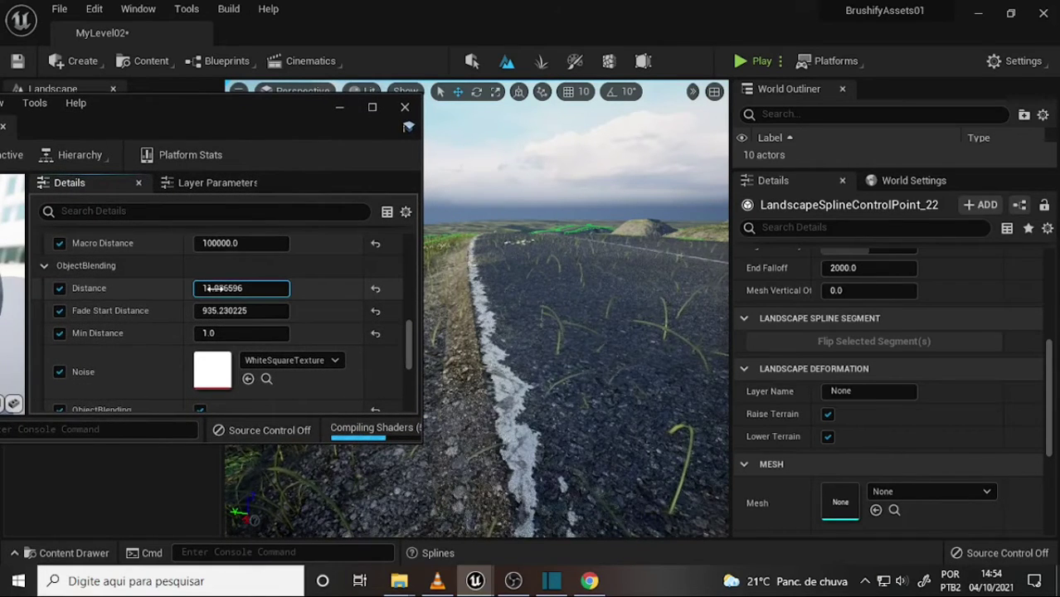
left_click_drag(241, 288, 218, 288)
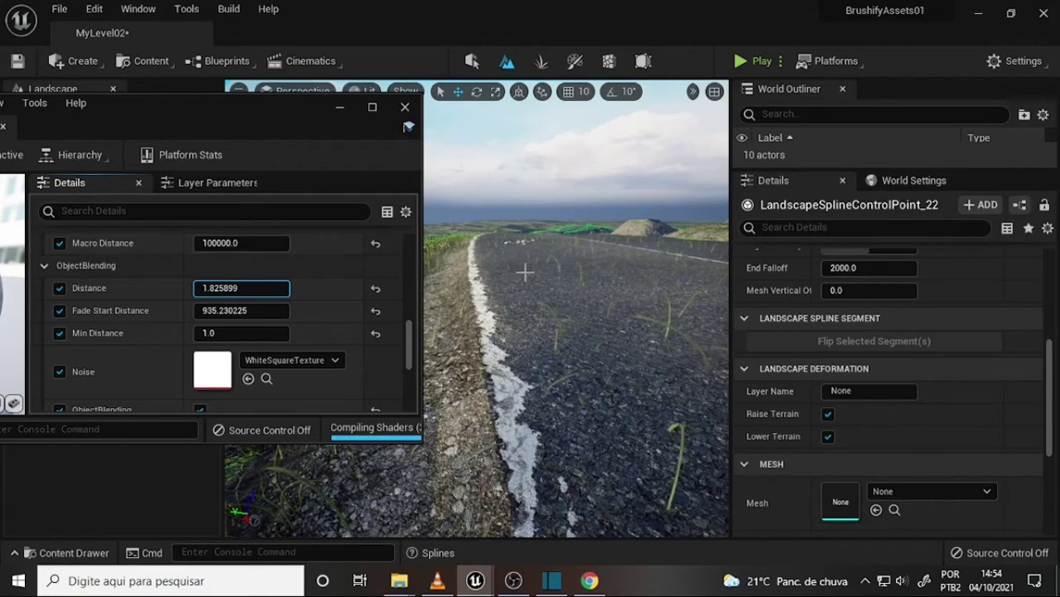
mouse_move(532, 261)
left_mouse_down()
mouse_move(498, 249)
mouse_move(578, 437)
mouse_move(478, 290)
mouse_move(492, 316)
left_mouse_up()
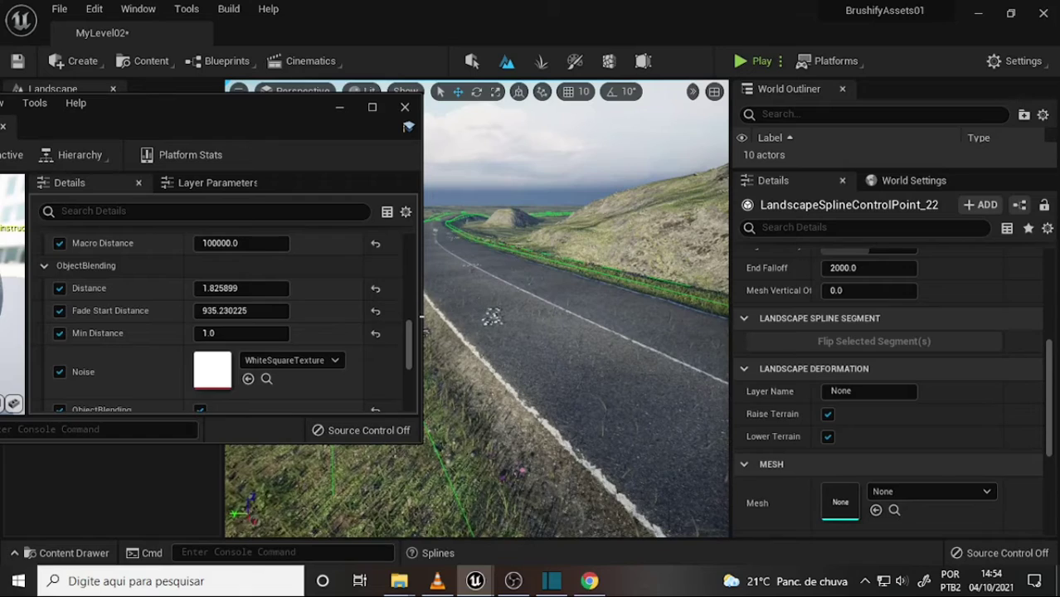
Looking down the road, raise the asphalt material's ObjectBlending Distance to 2.173336.
left_click_drag(564, 280, 573, 287)
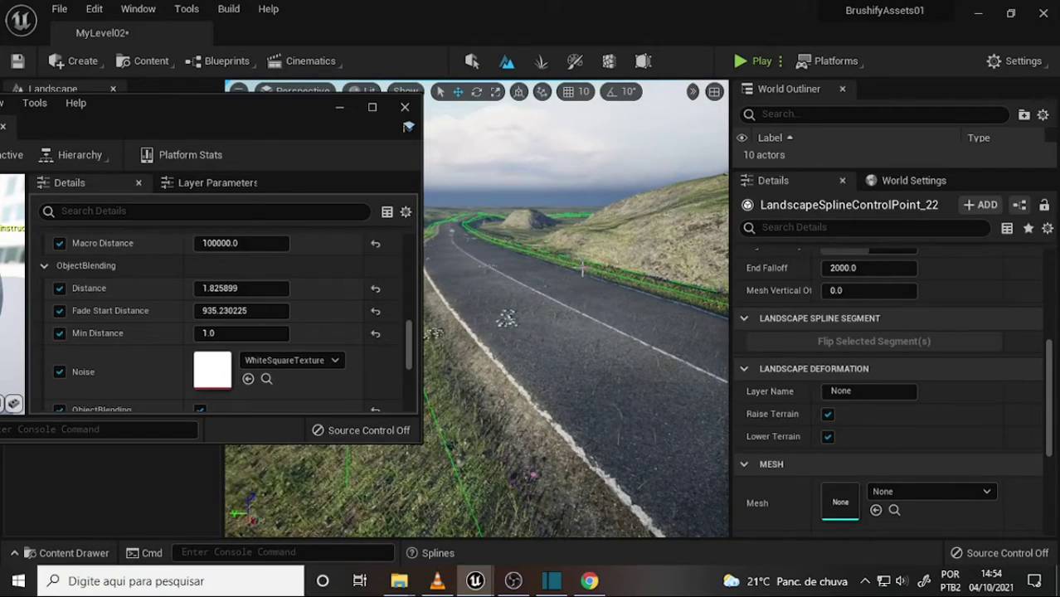
mouse_move(506, 317)
left_mouse_down()
mouse_move(507, 332)
mouse_move(478, 305)
mouse_move(493, 262)
left_mouse_up()
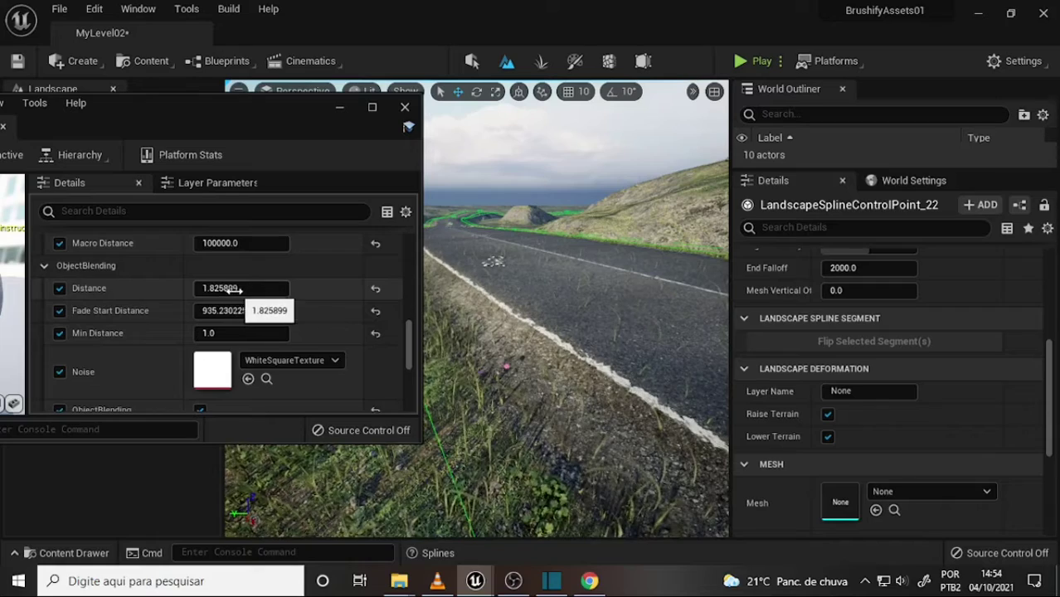
left_click(265, 288)
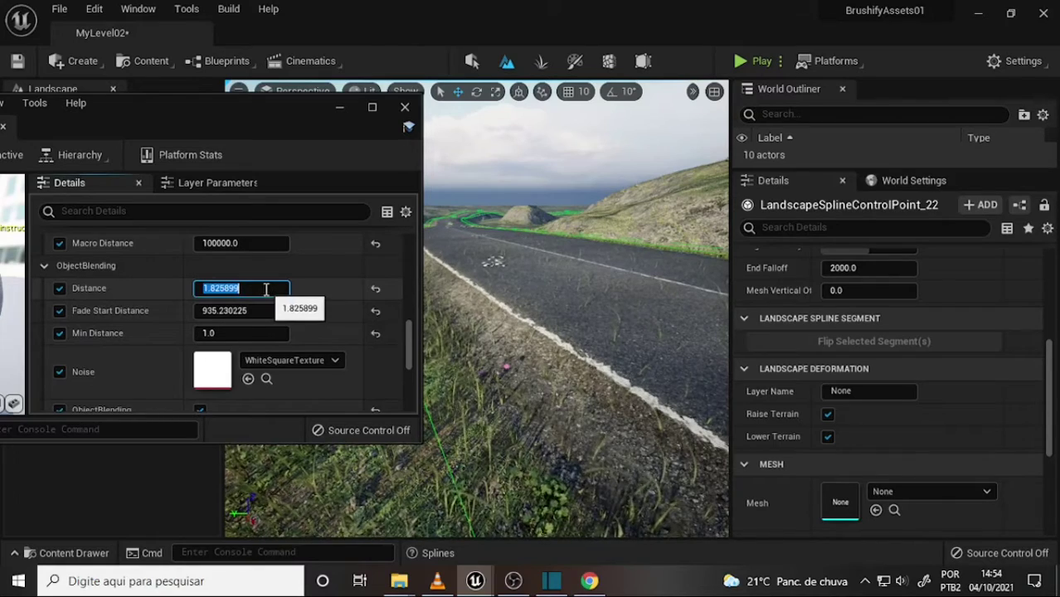
left_click(266, 288)
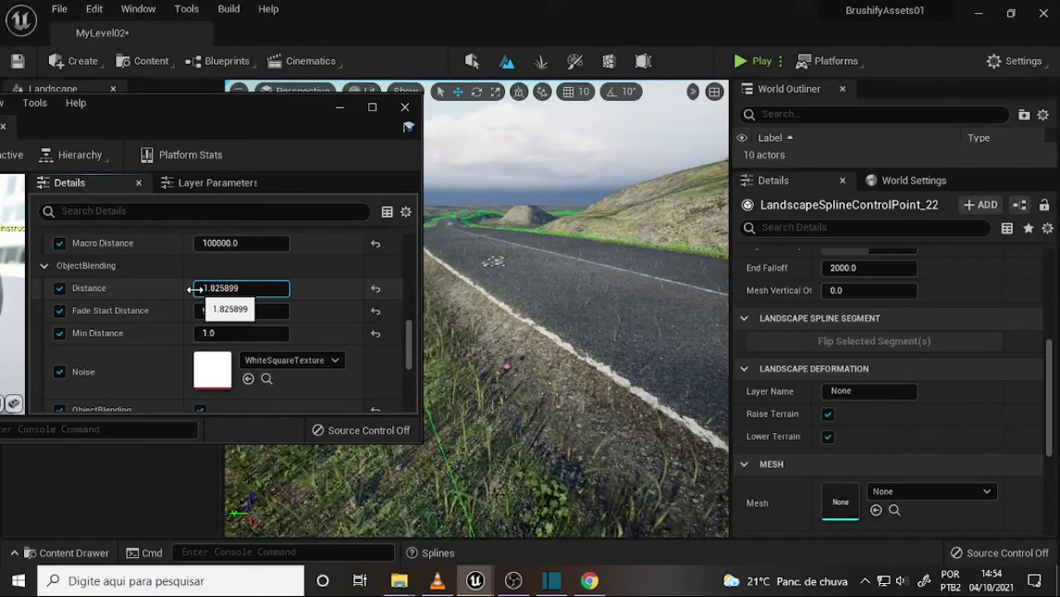
mouse_move(200, 288)
left_mouse_down()
mouse_move(186, 288)
mouse_move(216, 288)
left_mouse_up()
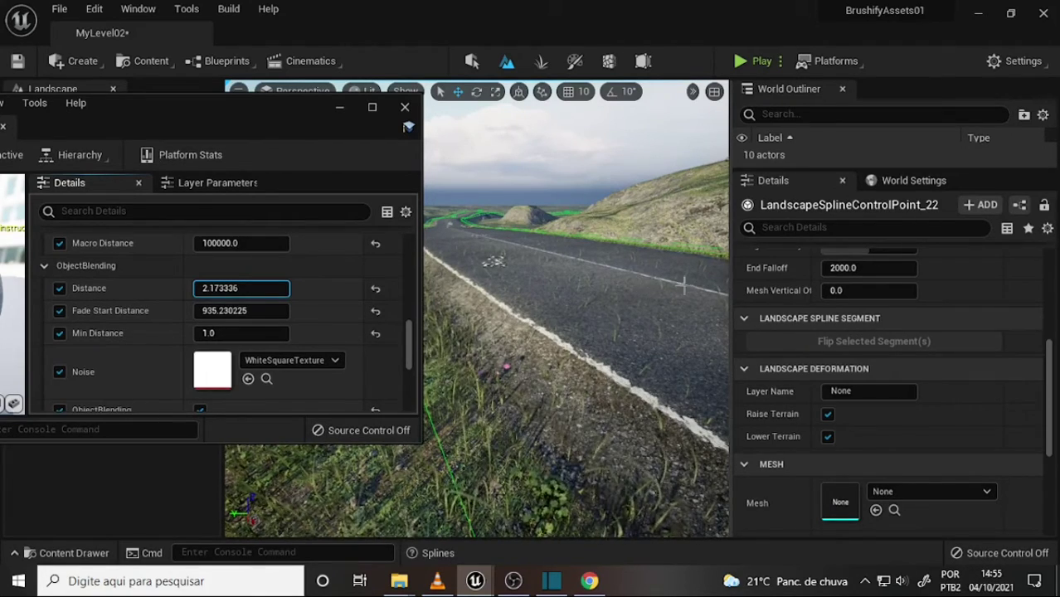
Confirm OBS is still recording, then minimize it to return to Unreal.
left_click(513, 583)
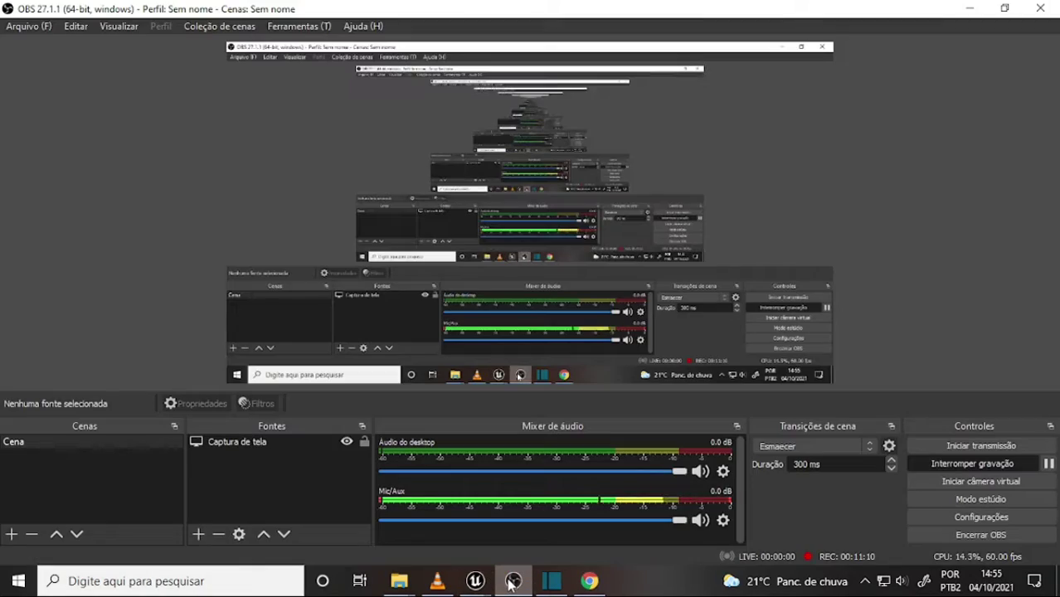
left_click(509, 582)
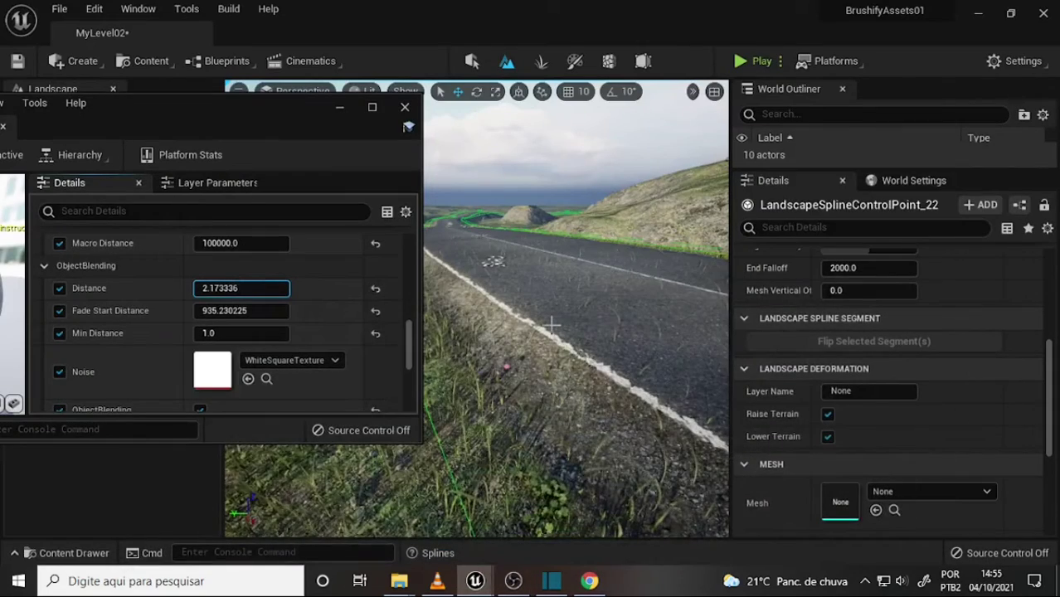